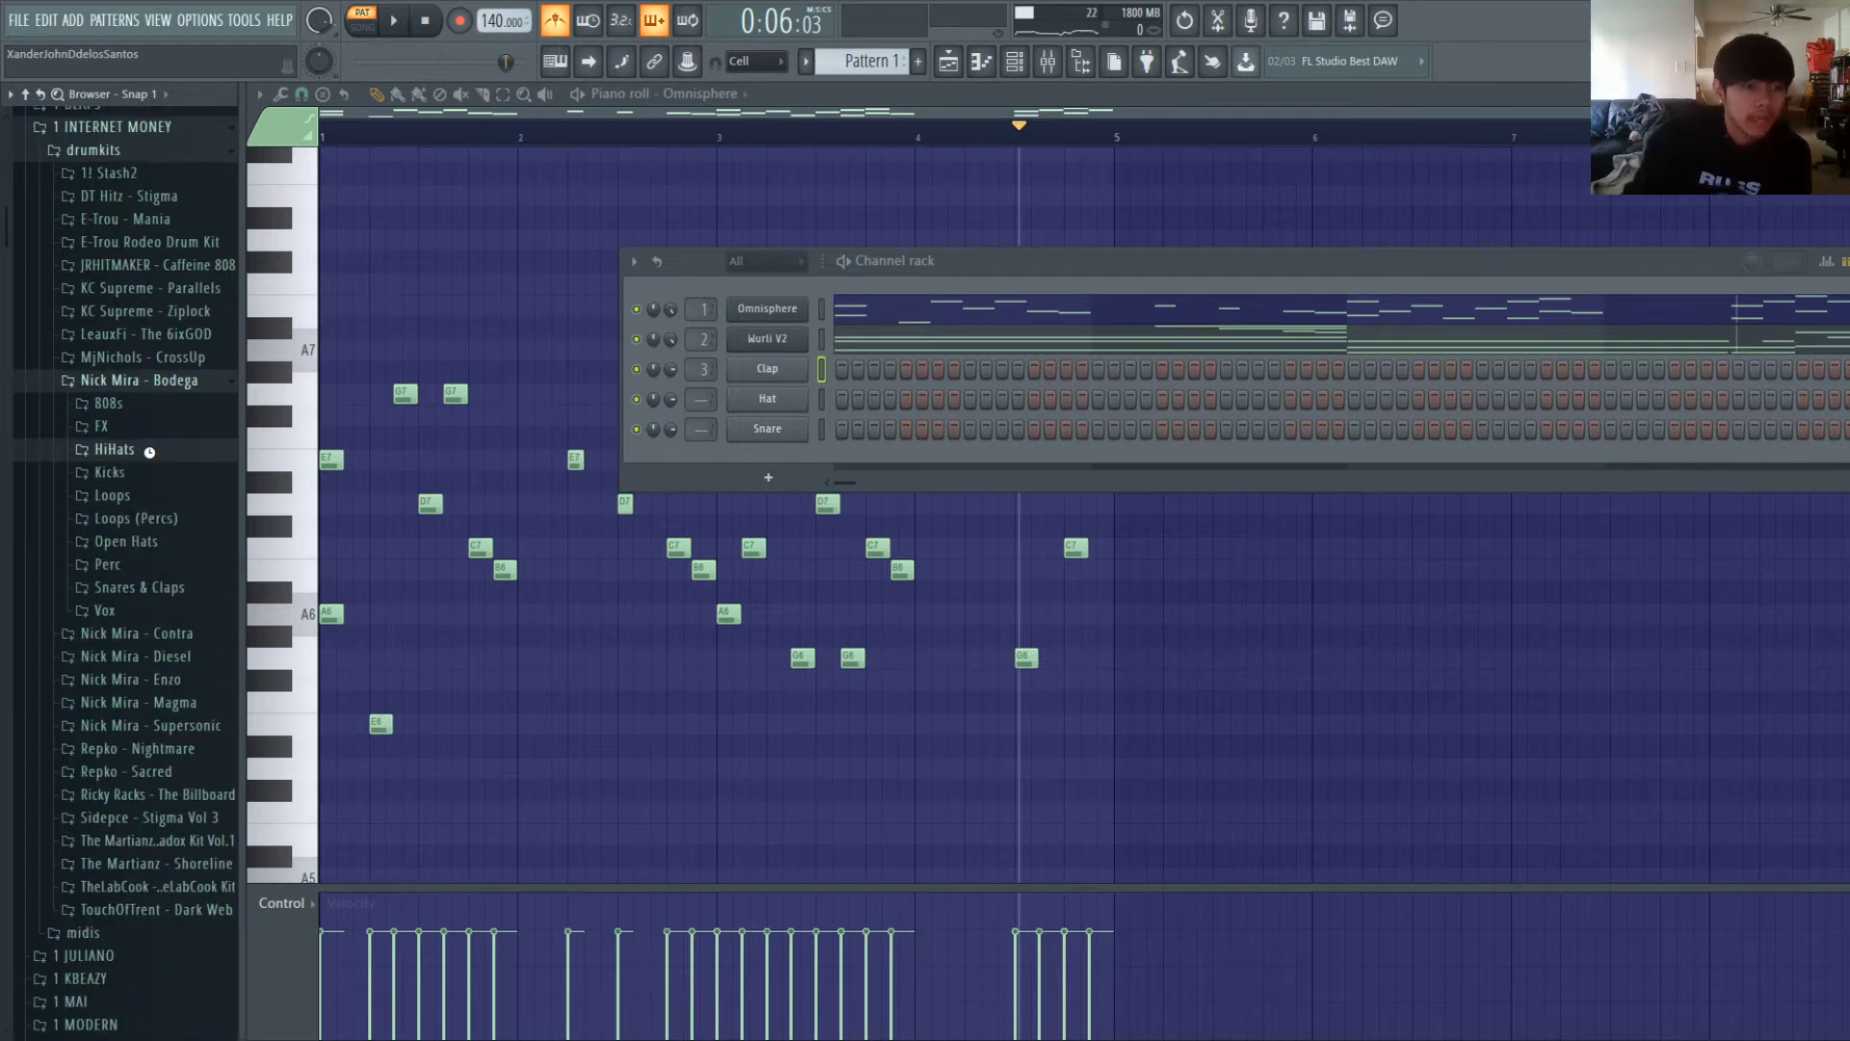
- Preview hi-hats from the Nick Mira - Bodega kit and load NM - Fr (HiHat) onto the Snare channel
click(144, 449)
click(142, 576)
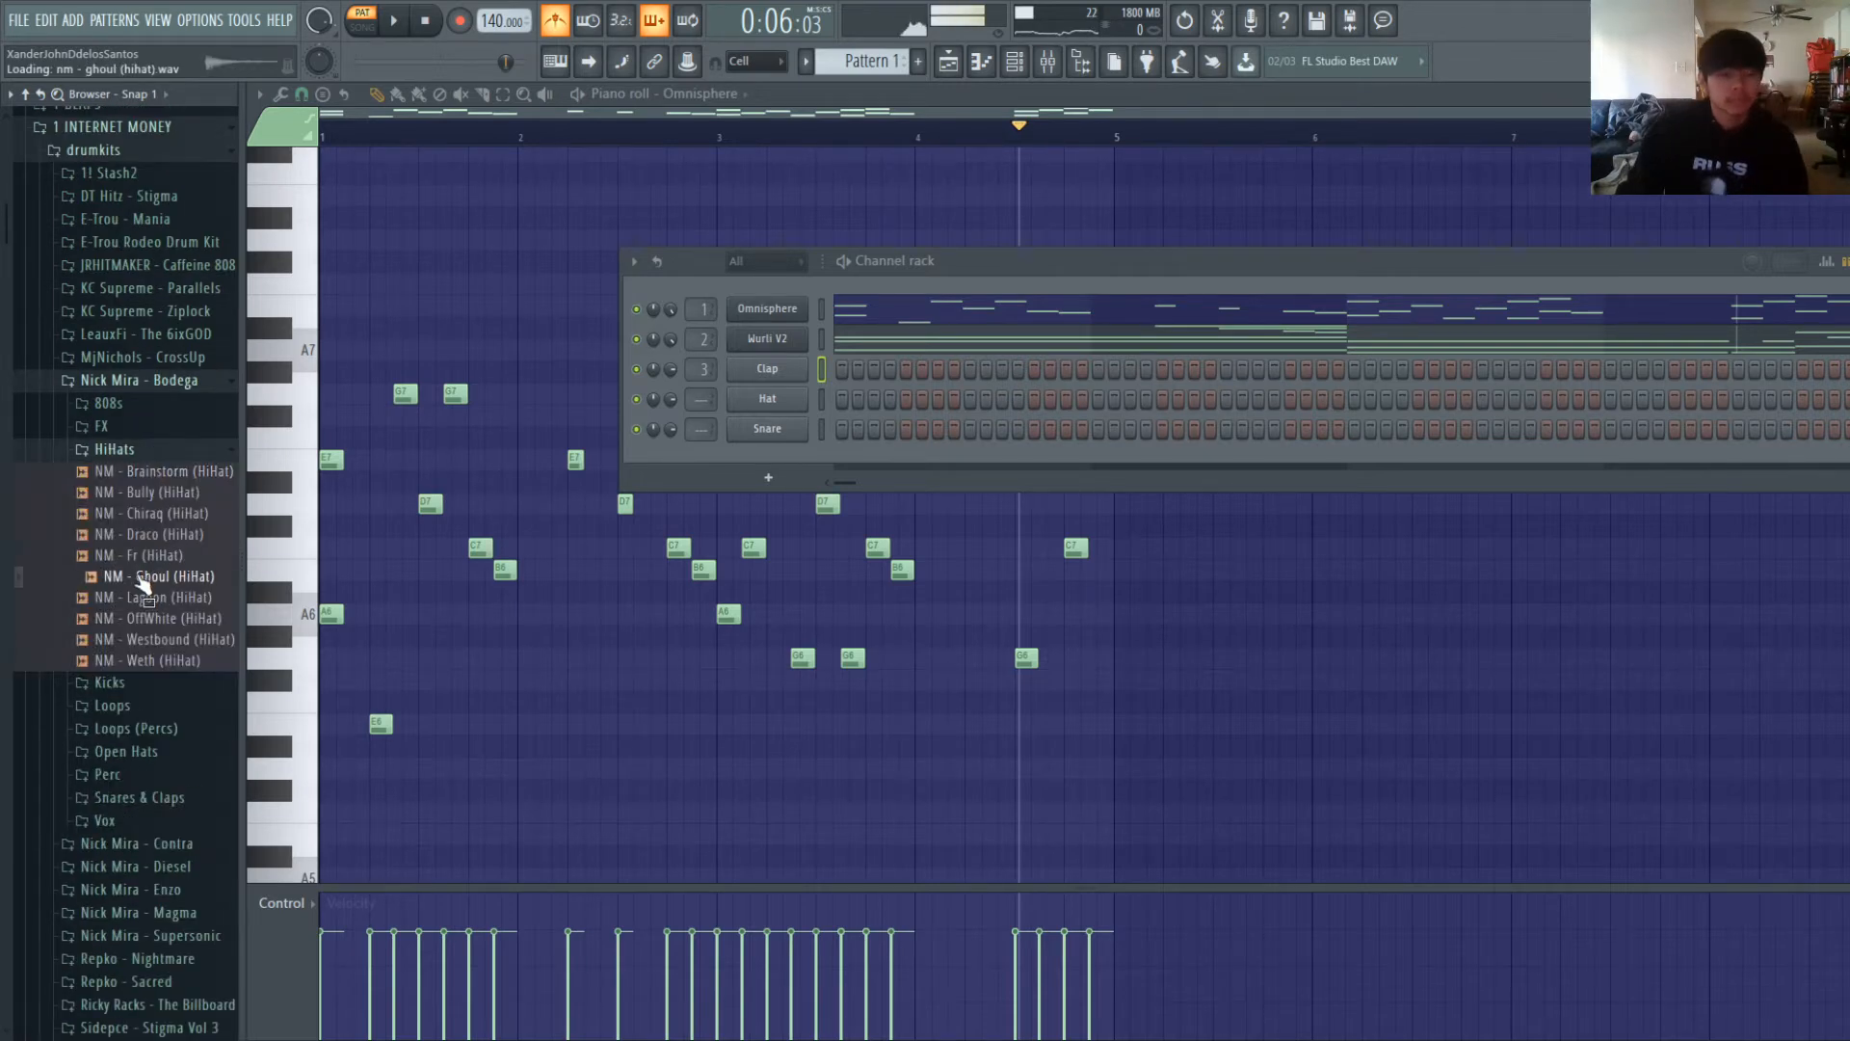
drag(140, 555, 537, 430)
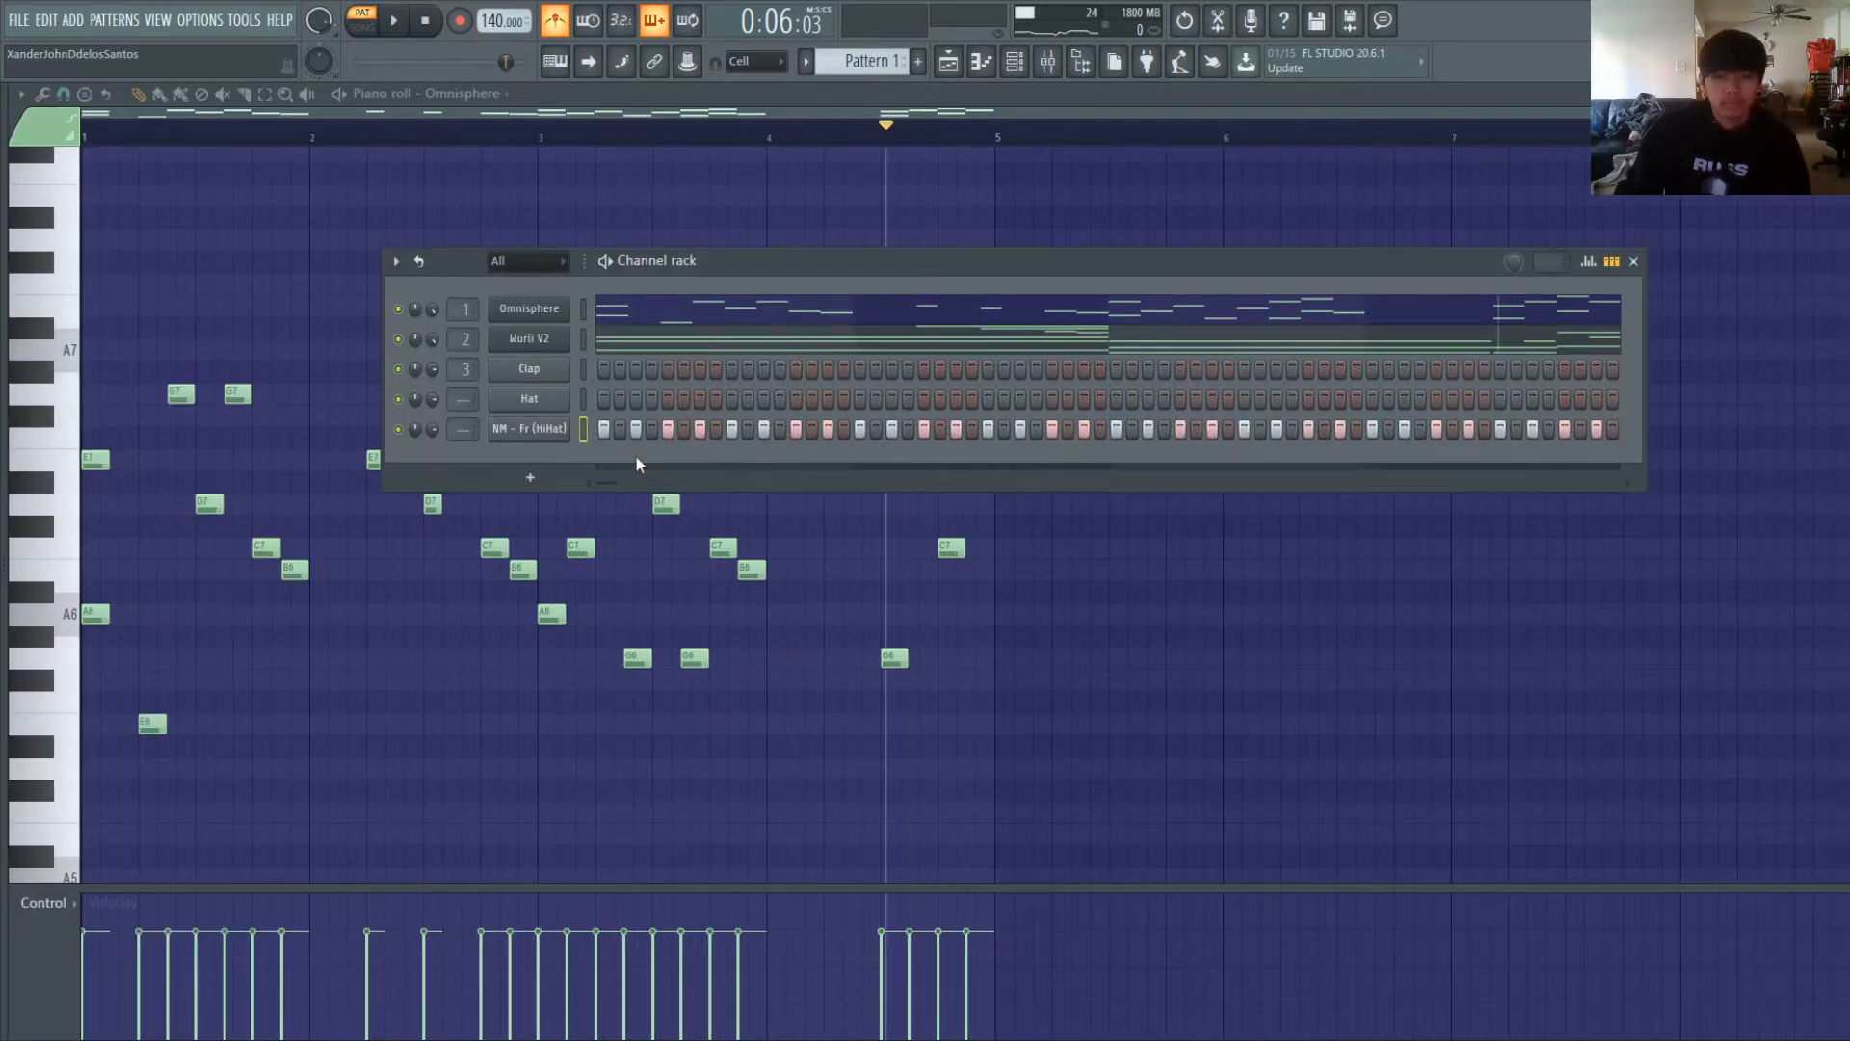
- Add a slight fade-out to the NM - Fr (HiHat) sample, play the pattern, and leave its sampler settings
click(521, 428)
click(364, 421)
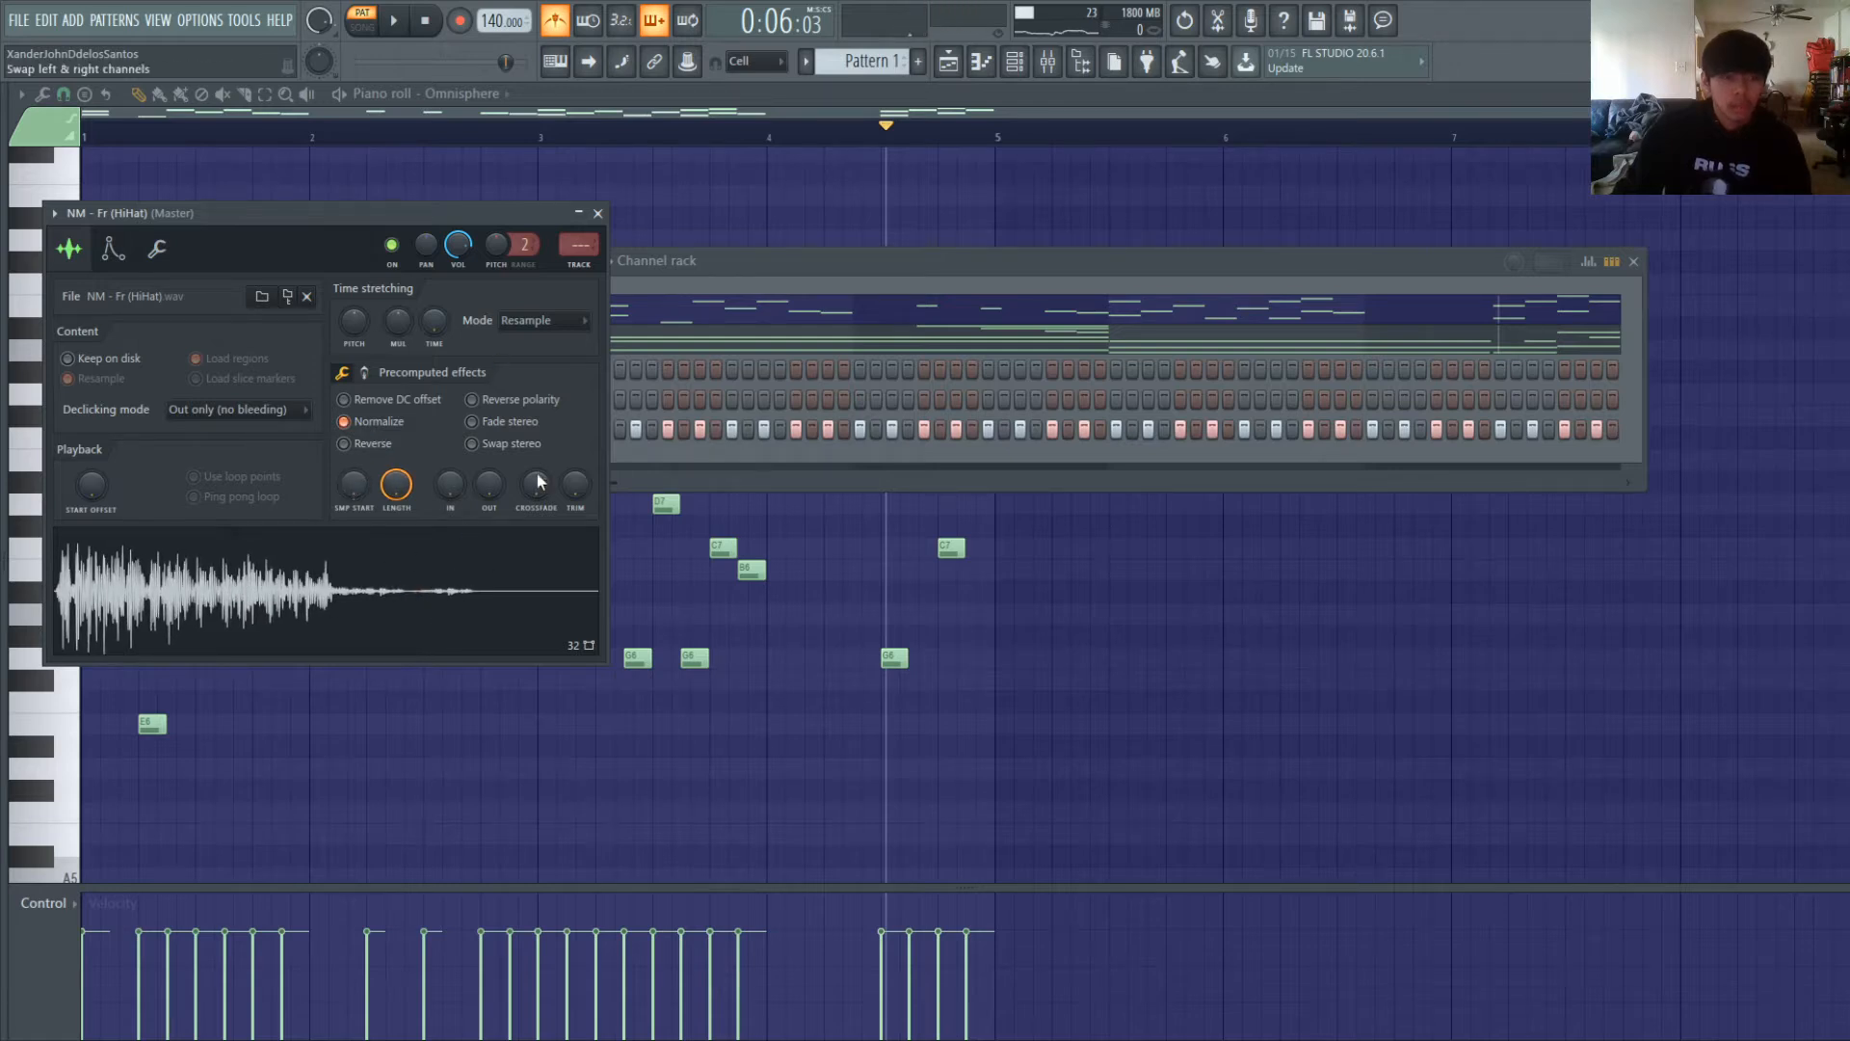
drag(490, 486, 490, 478)
click(490, 540)
key(space)
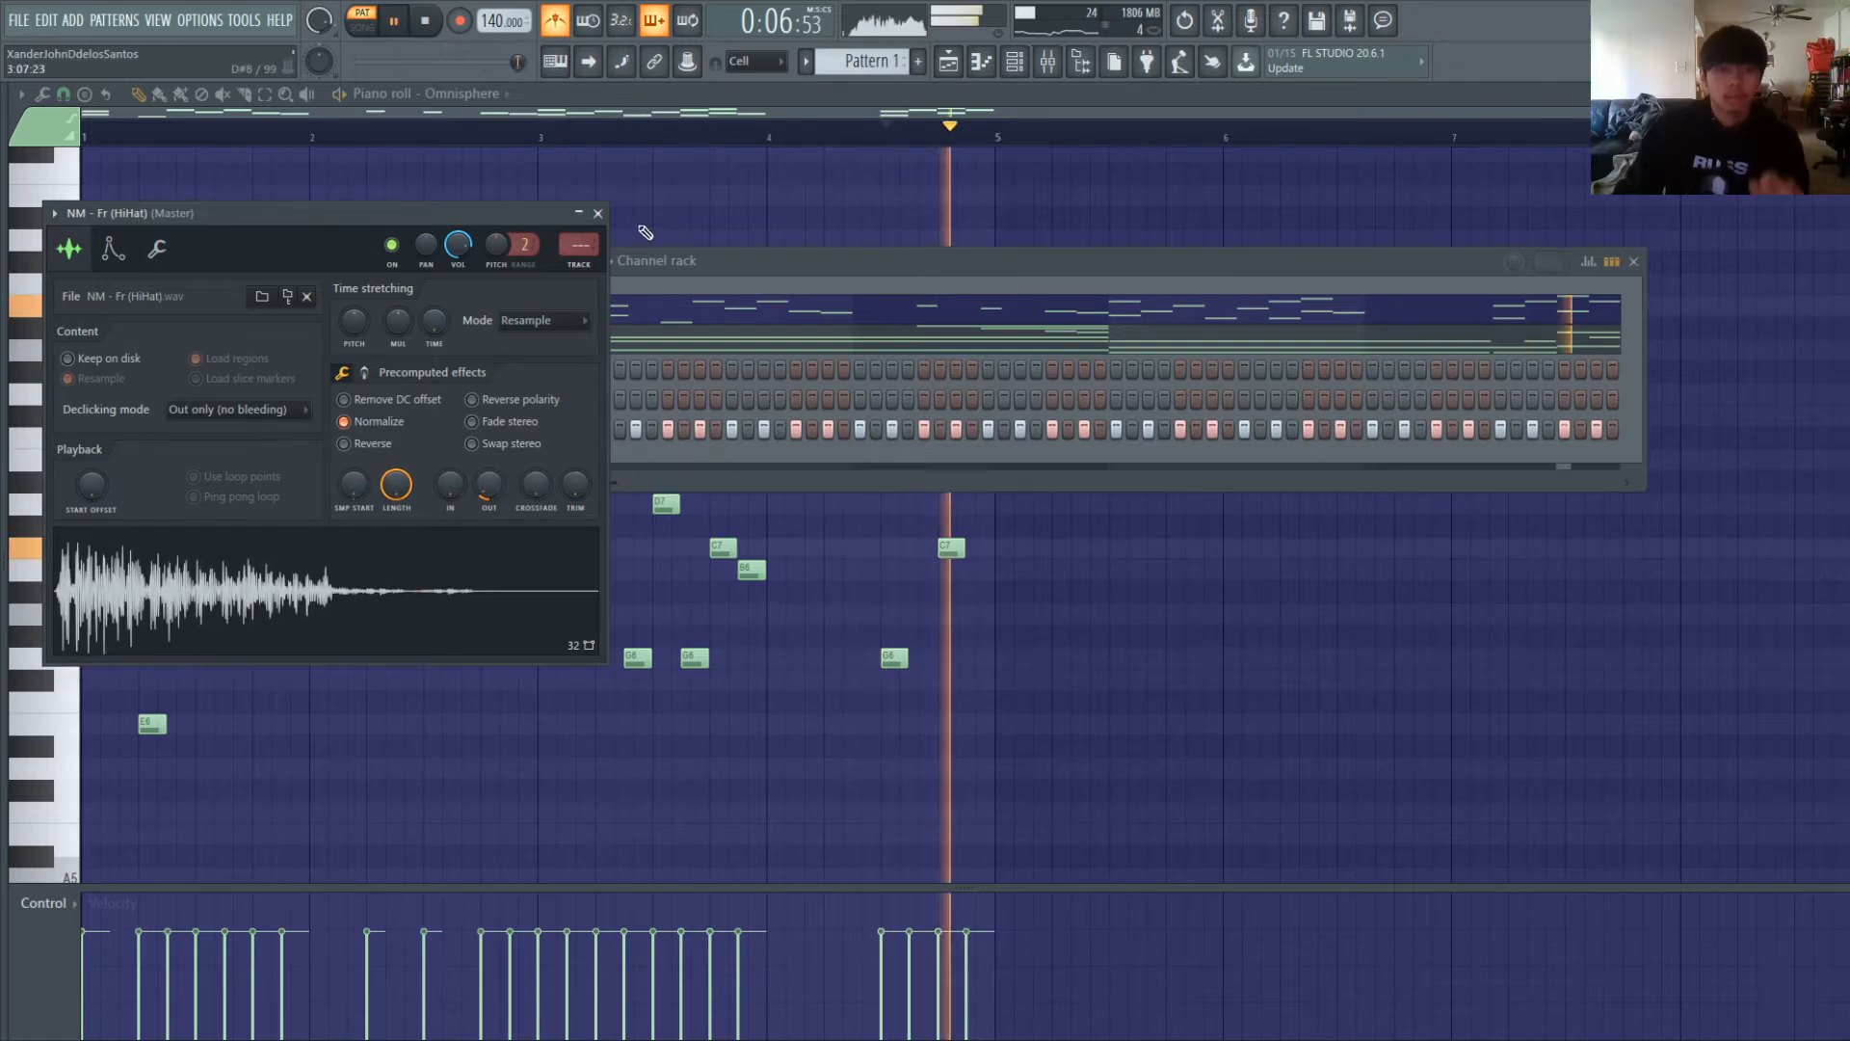
click(598, 214)
click(632, 201)
right_click(641, 206)
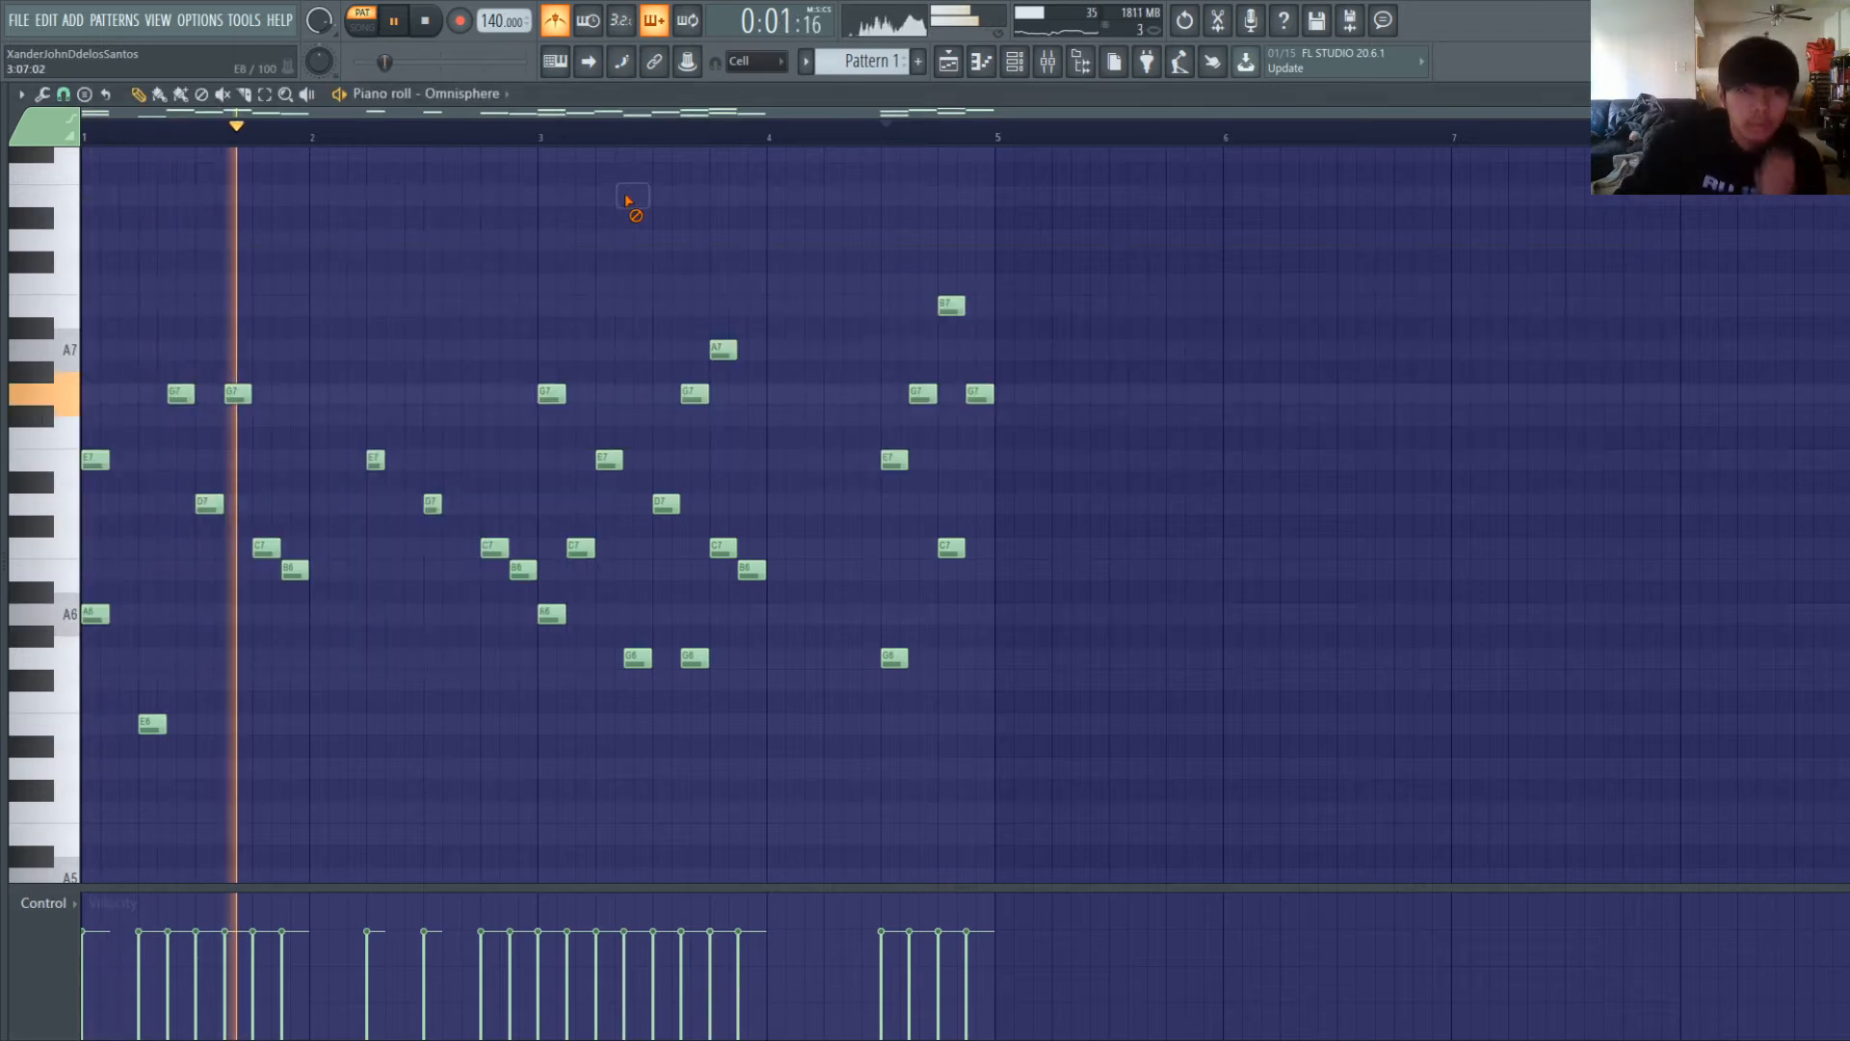
- Browse the Mobile Synth Pluck and Saif Sameer Synthwave packs in FLEX for a sound
click(1015, 60)
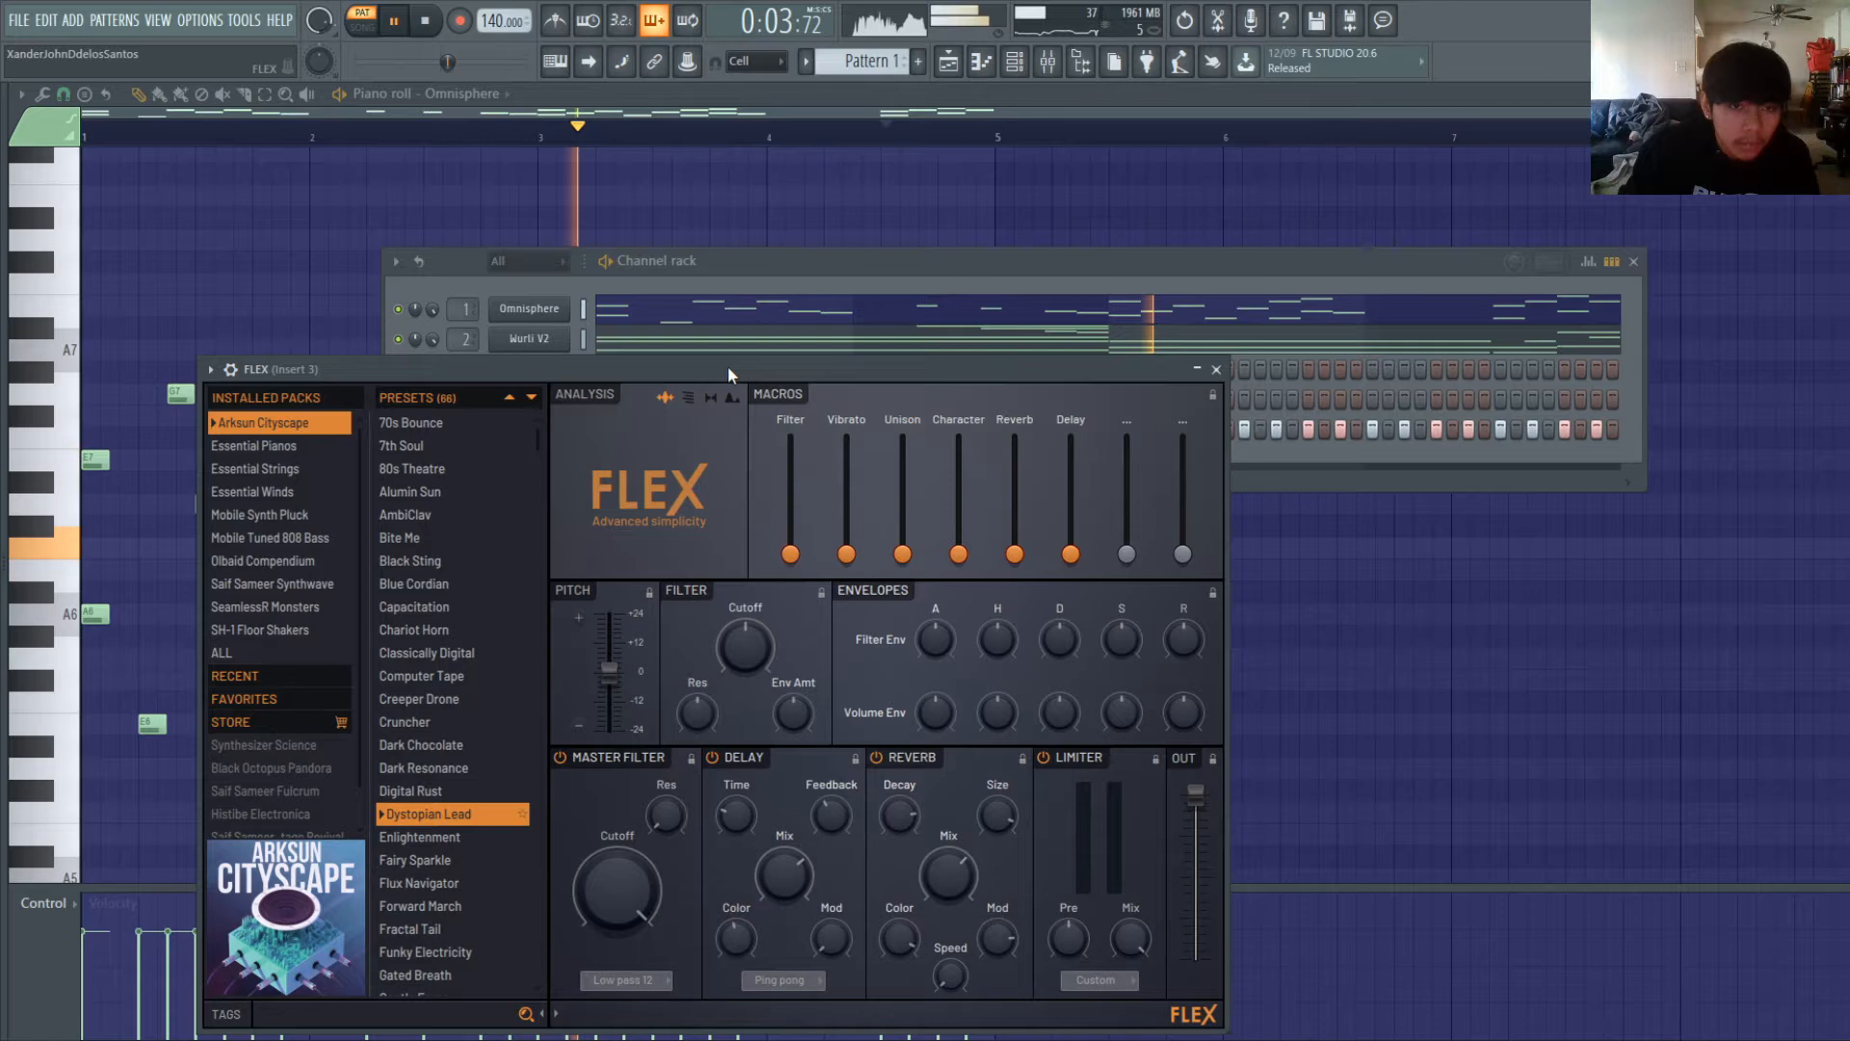
drag(726, 366, 759, 261)
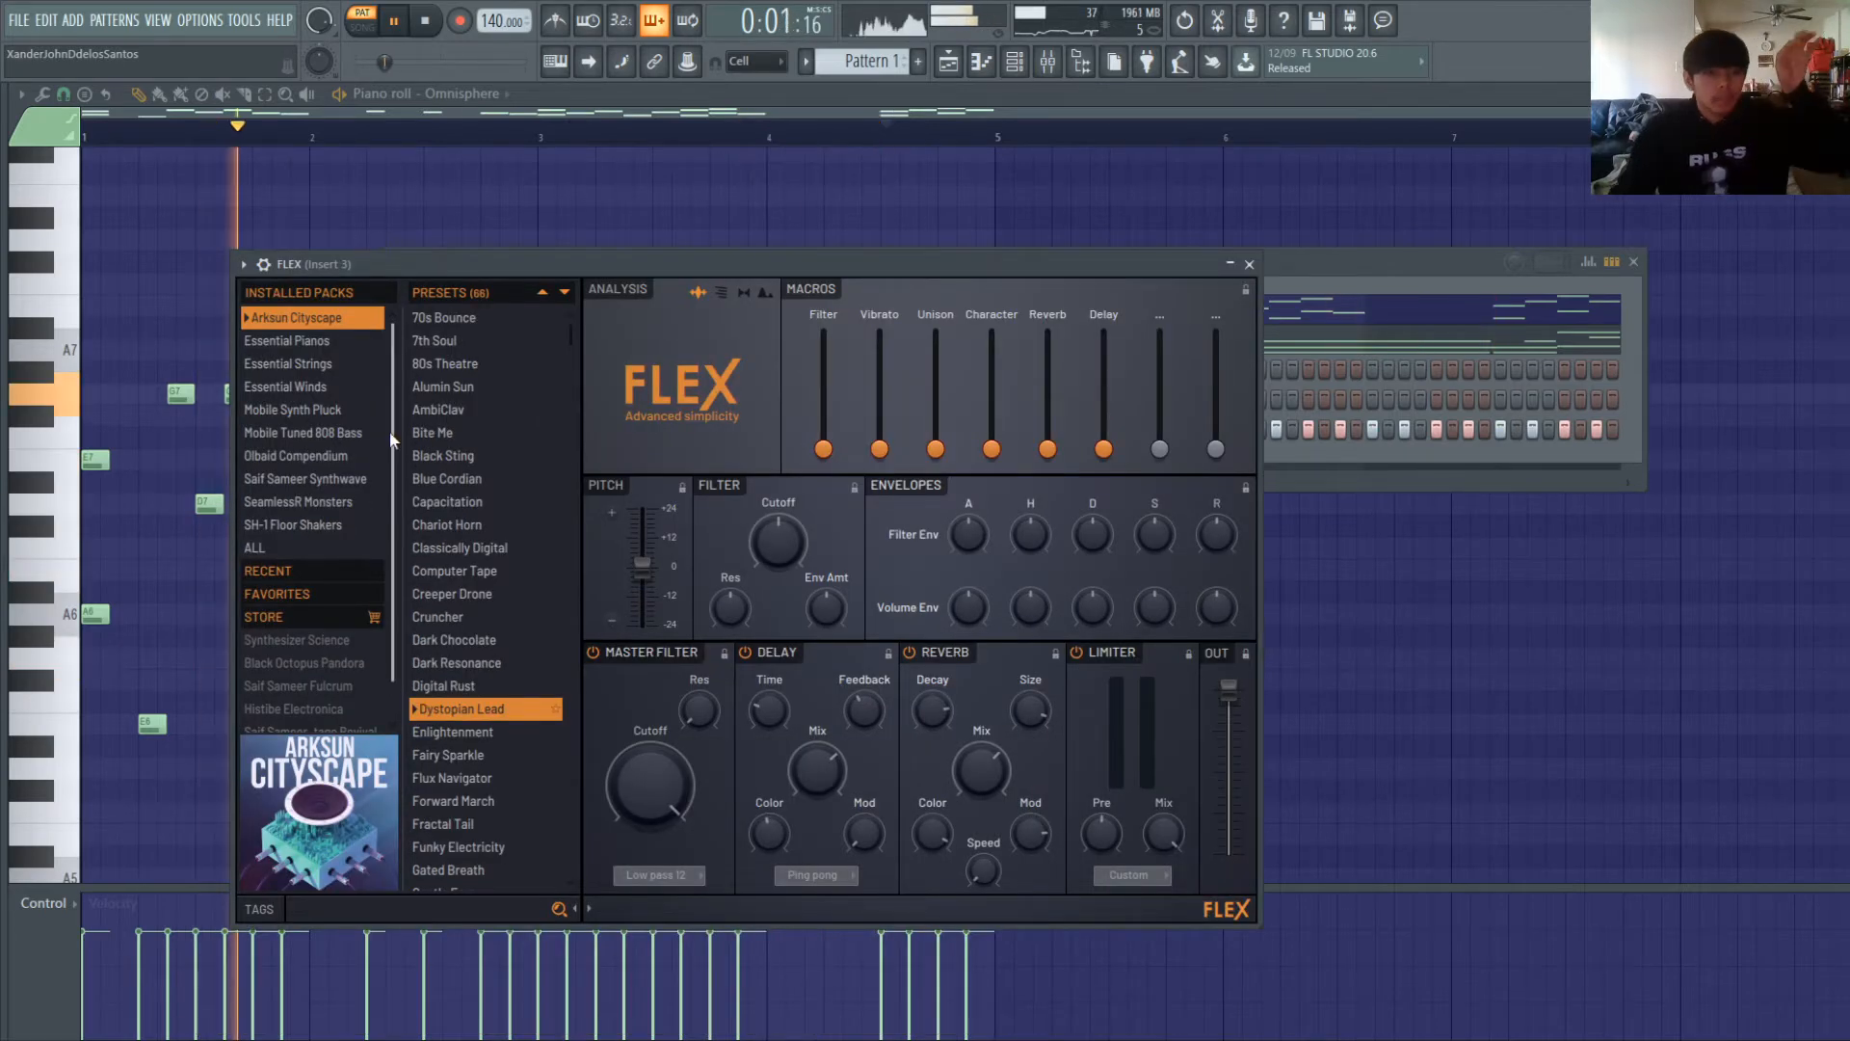
click(344, 408)
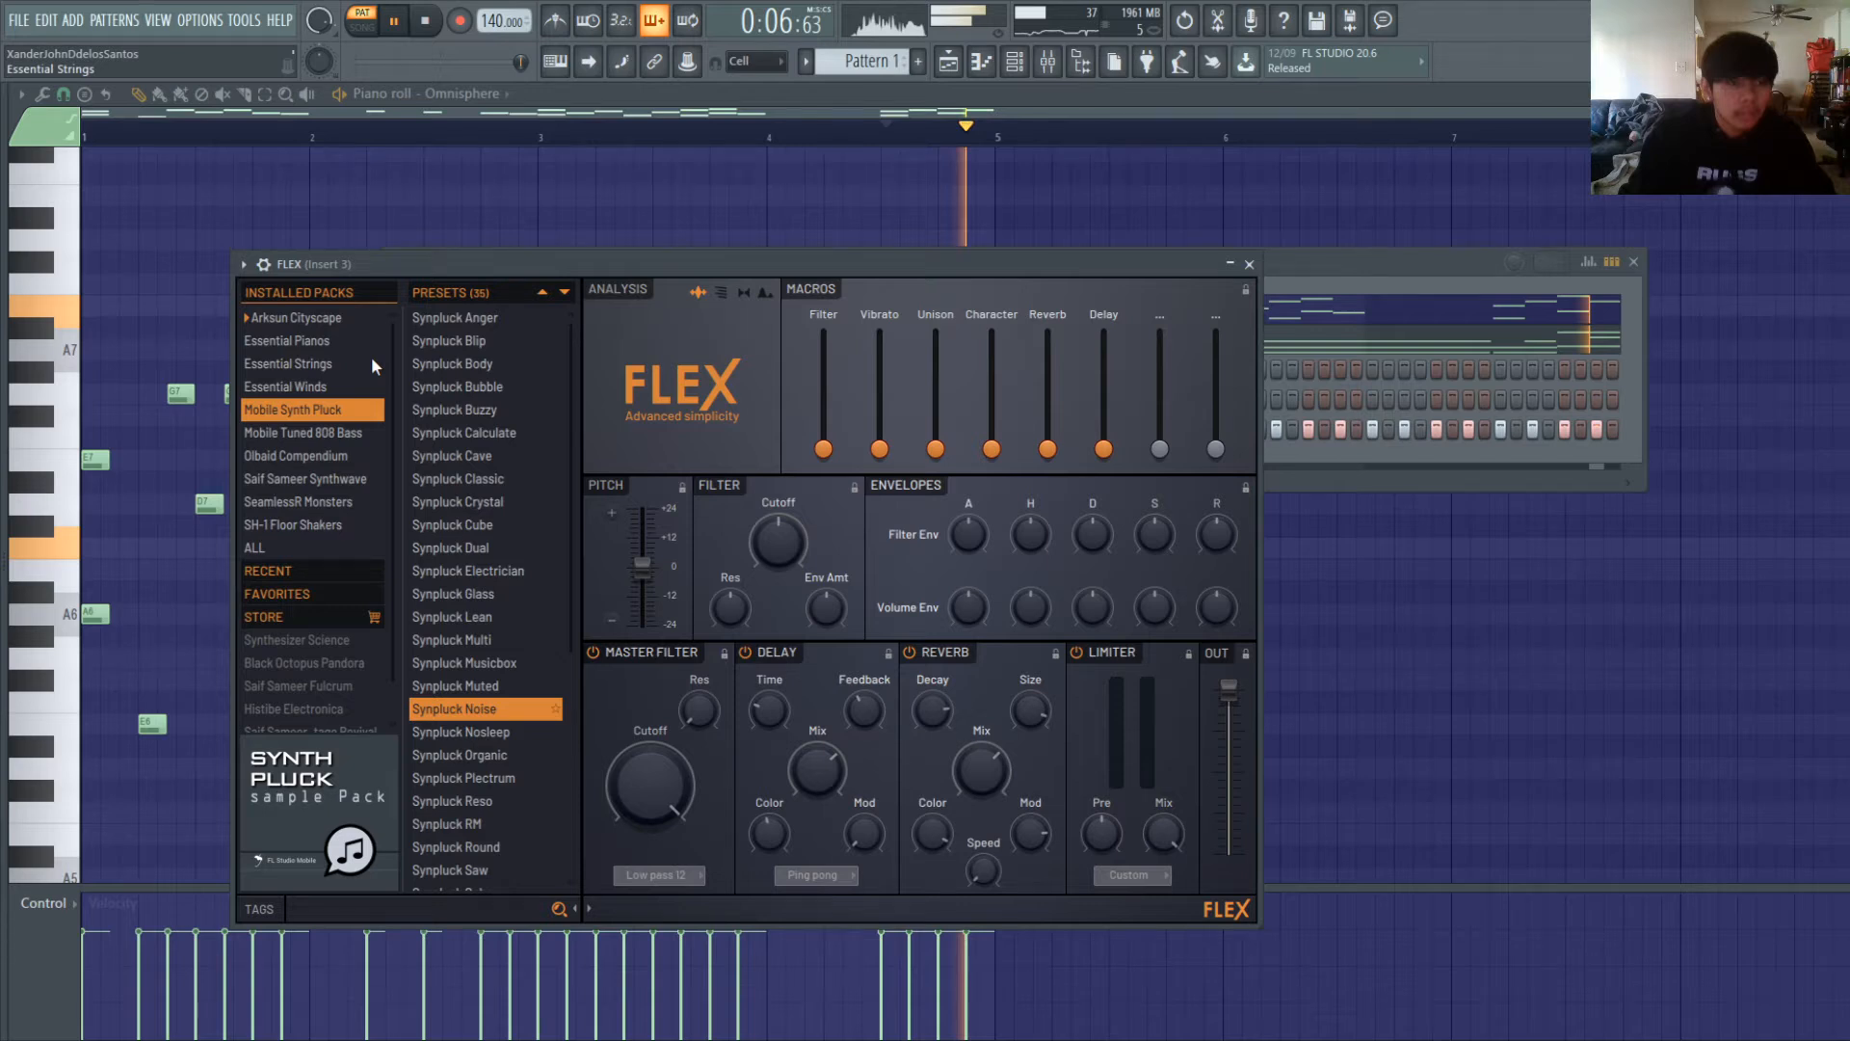
click(330, 479)
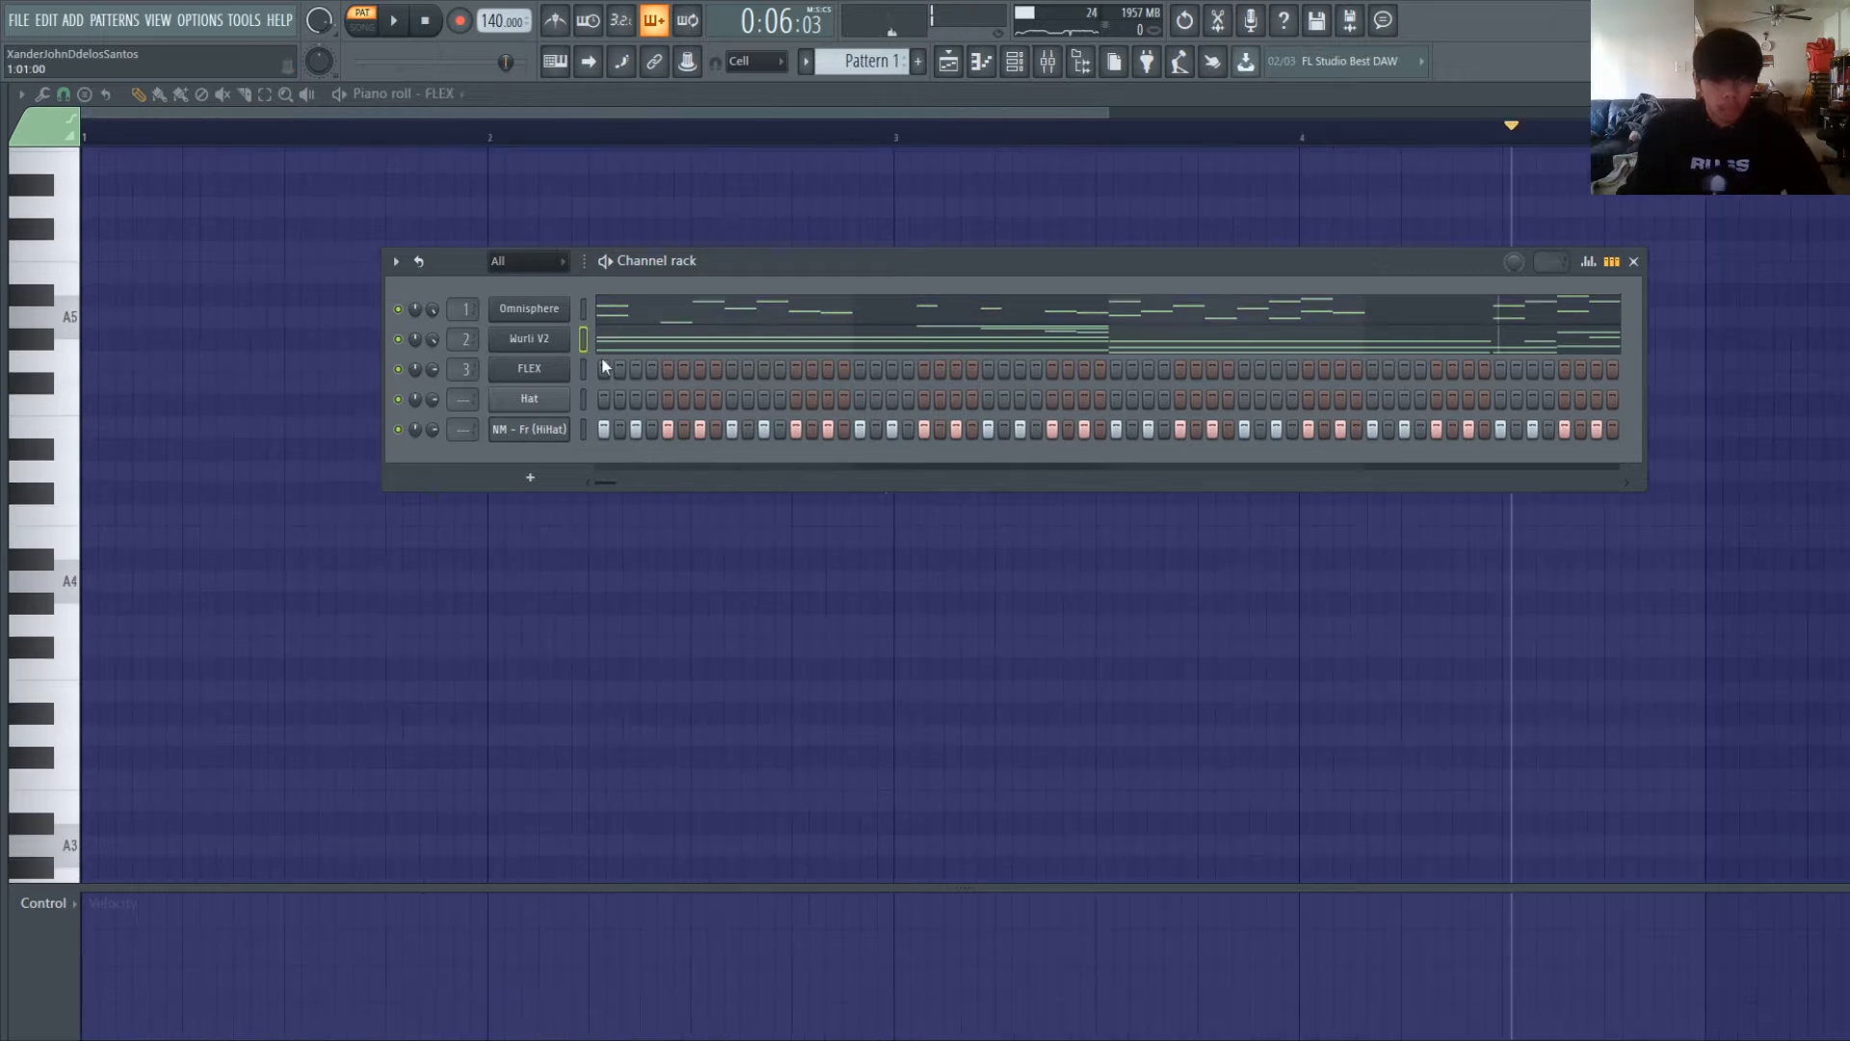
- Copy the Wurli V2 chords into the FLEX channel and arpeggiate all the notes
click(585, 370)
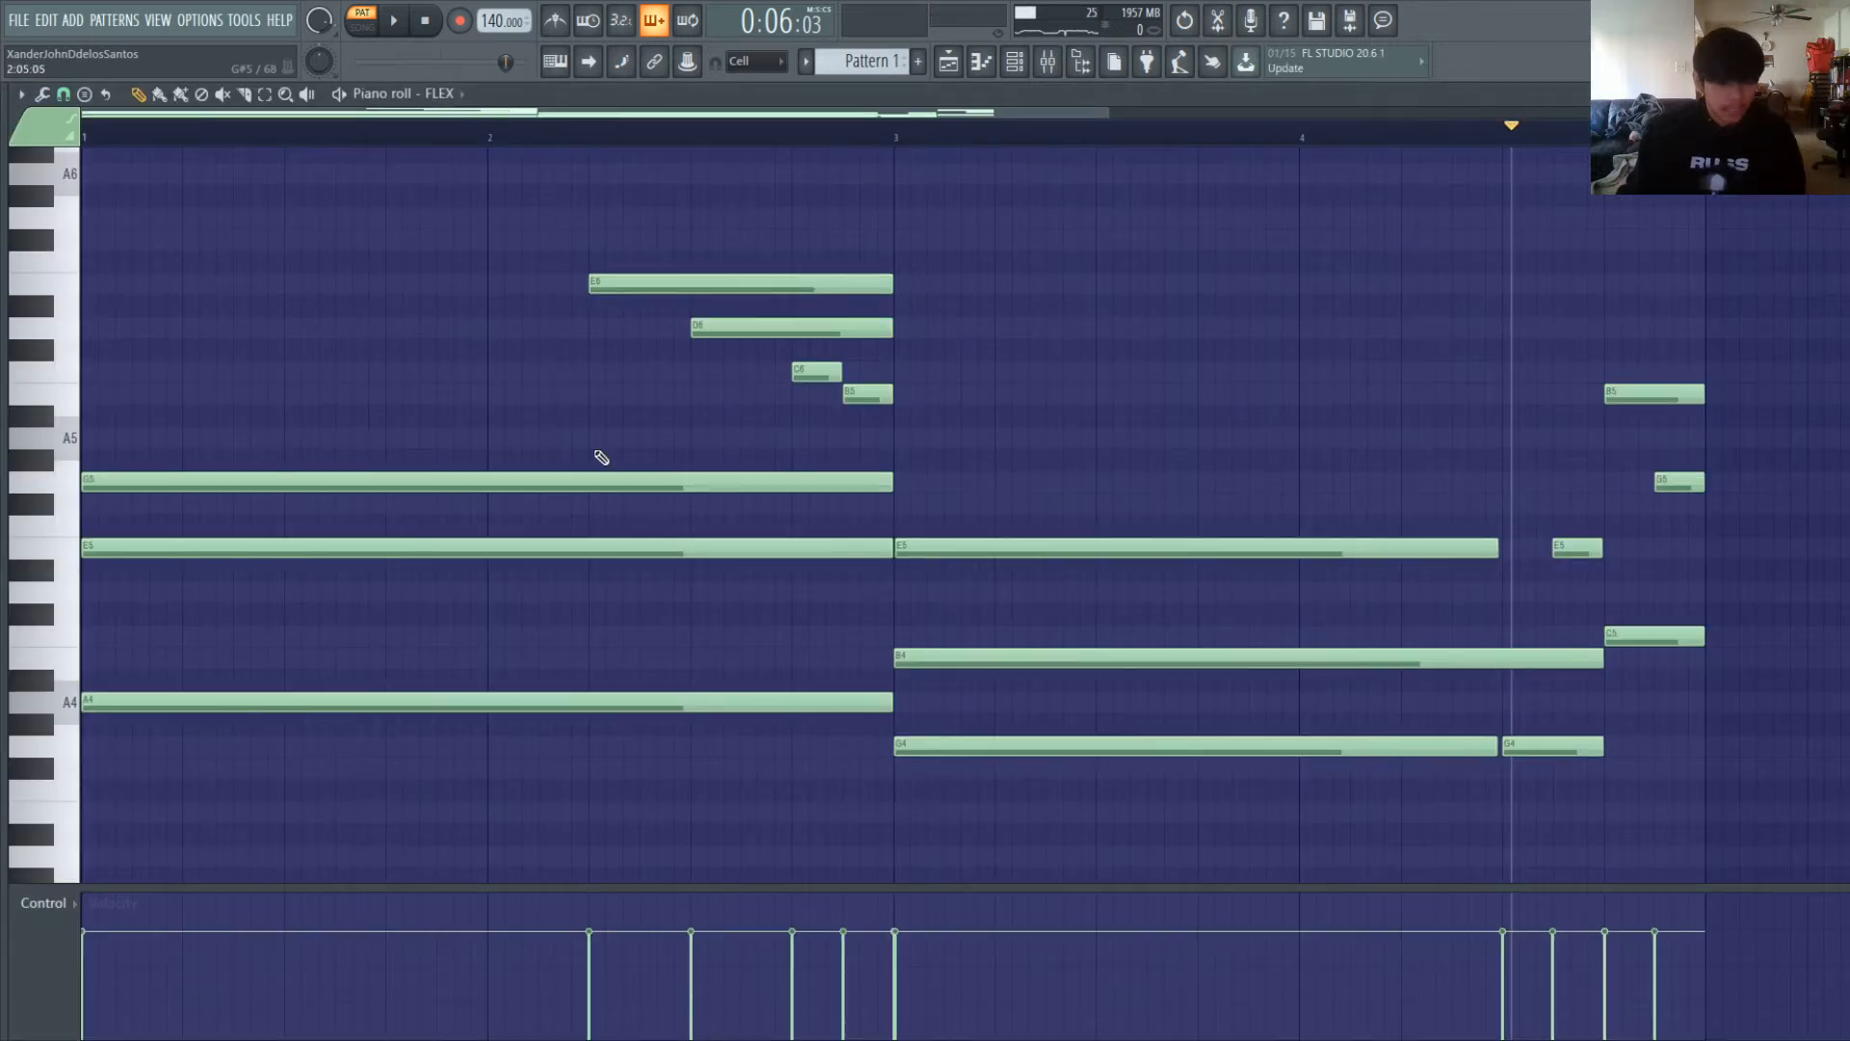
key(ctrl+a)
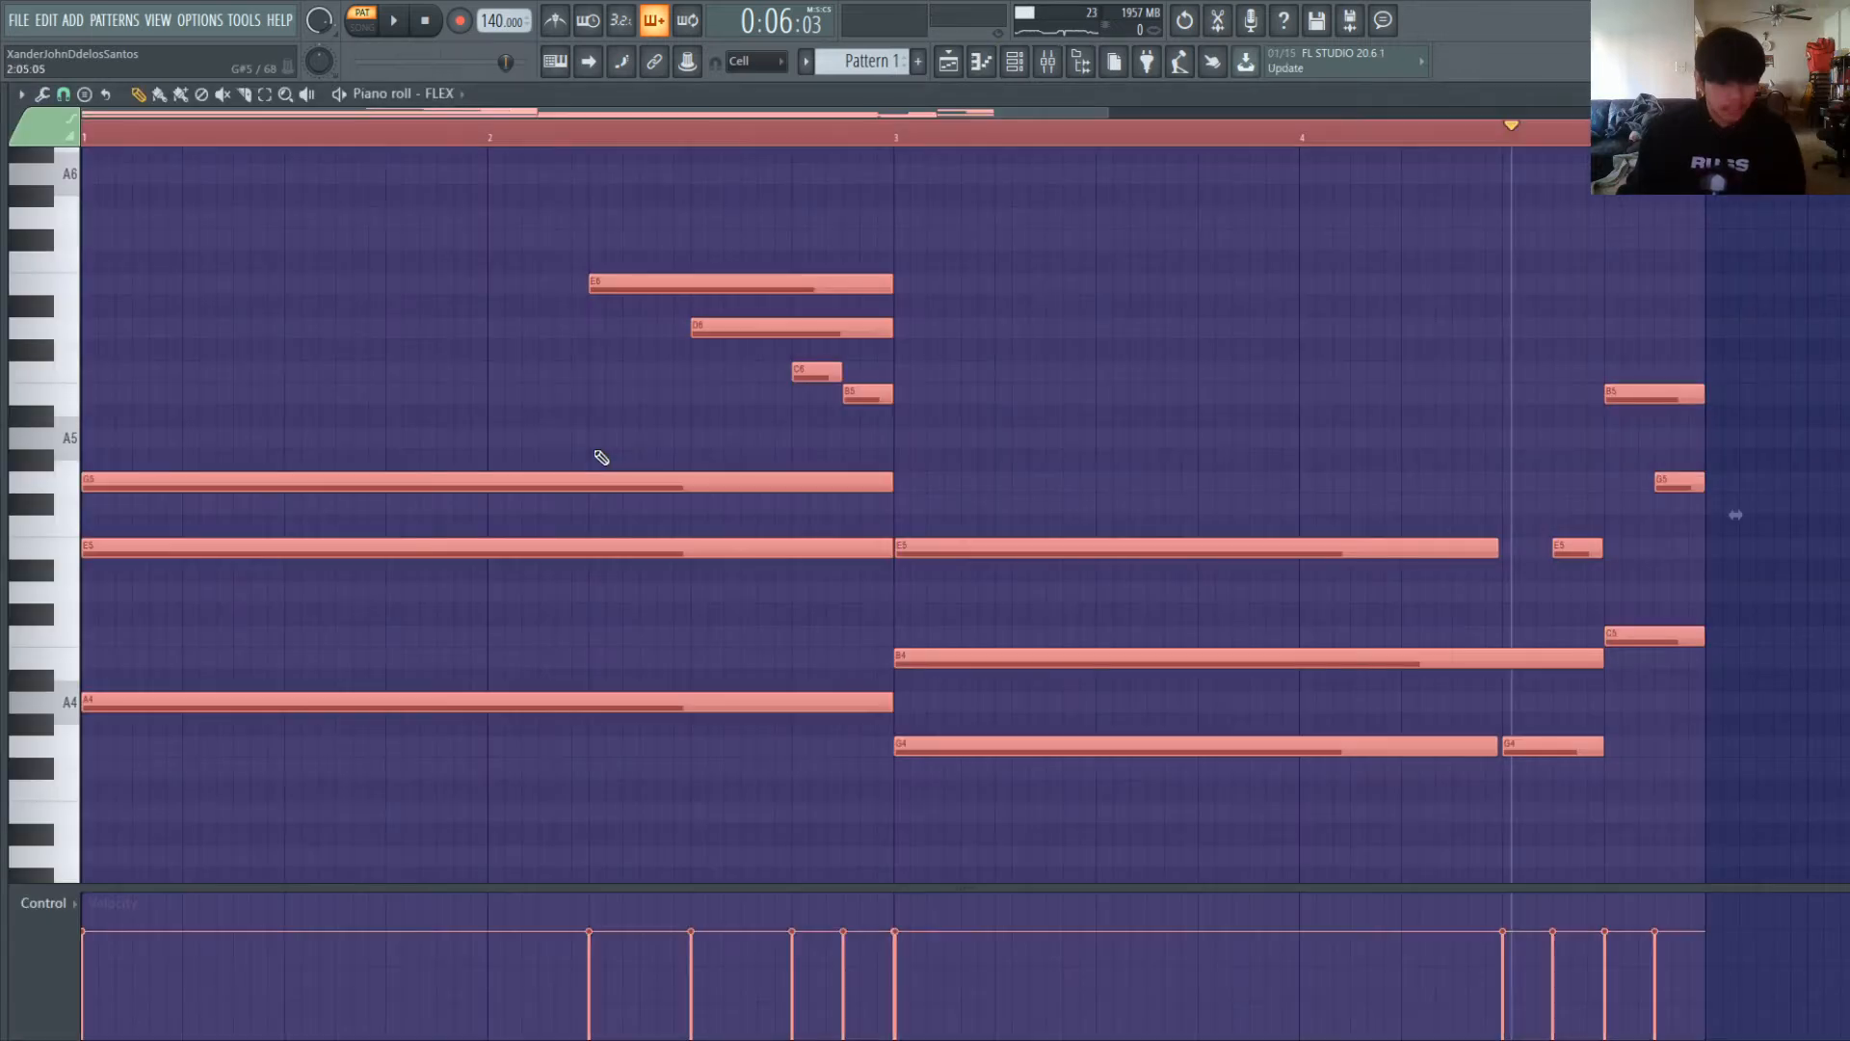
scroll(595, 449, down, 1)
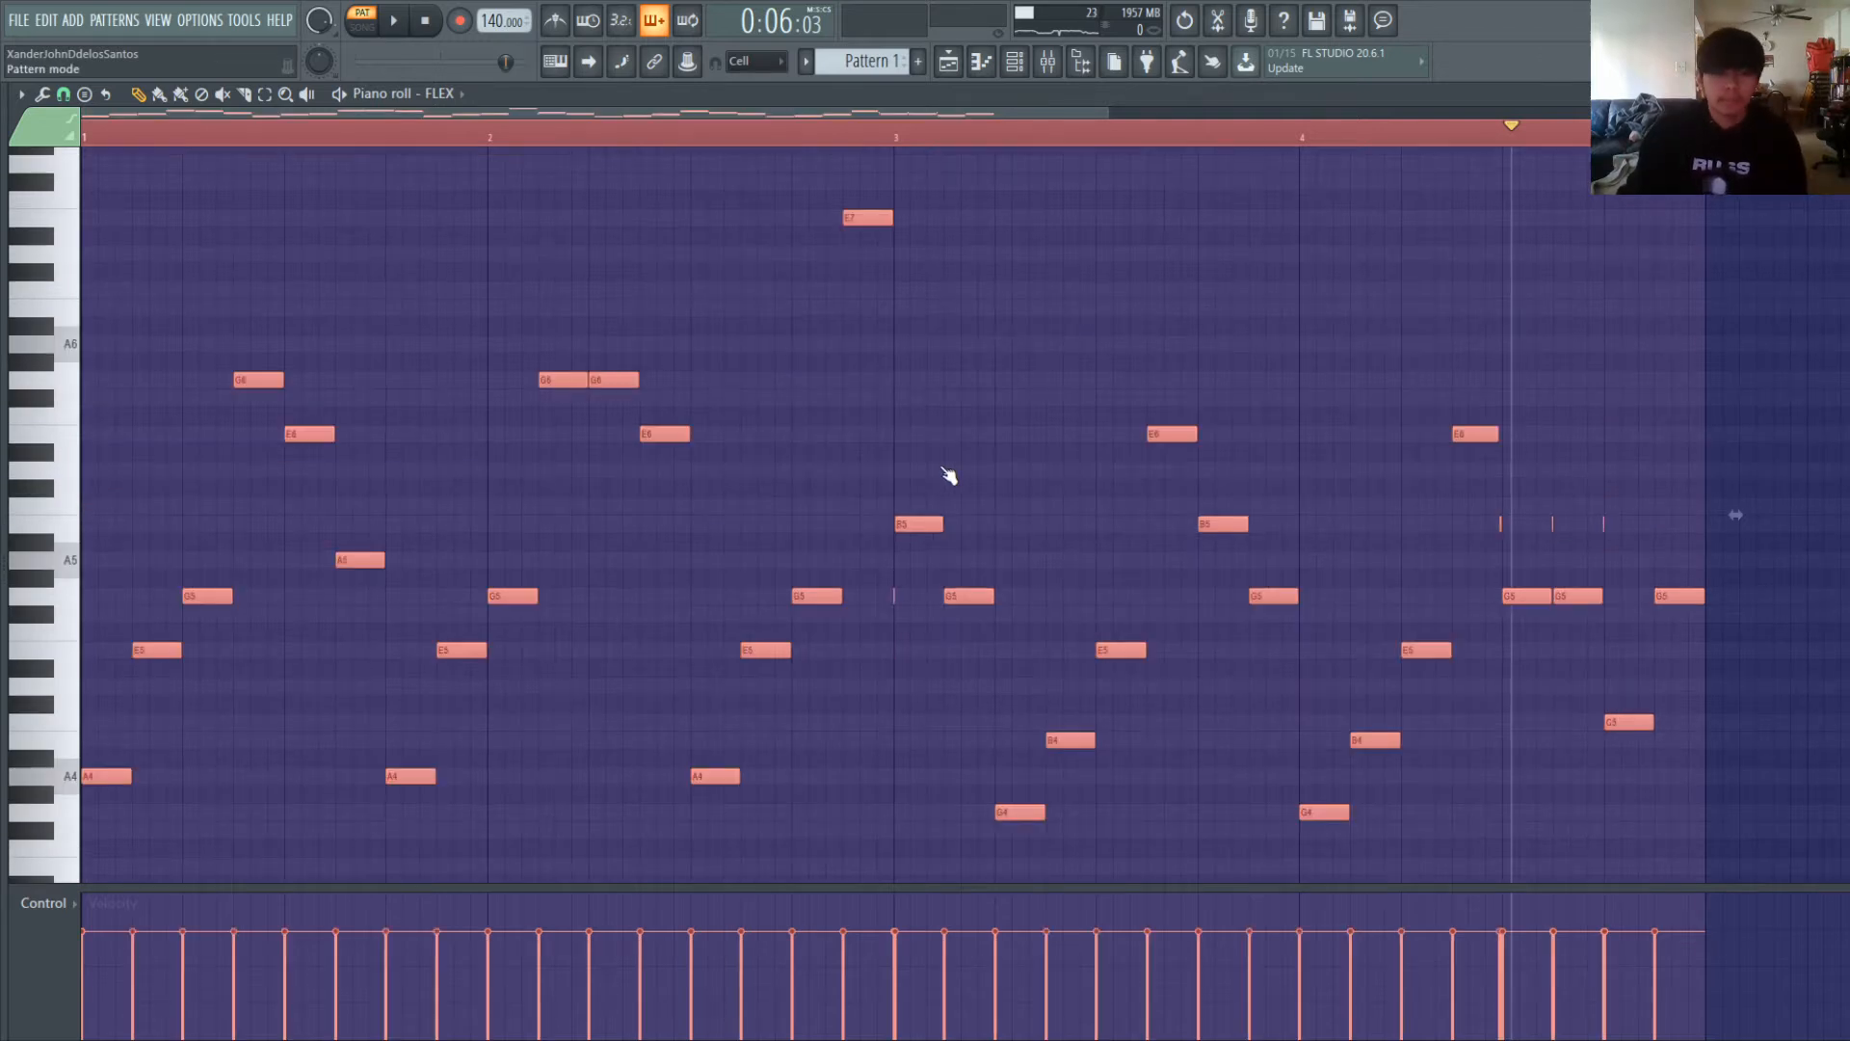
click(925, 496)
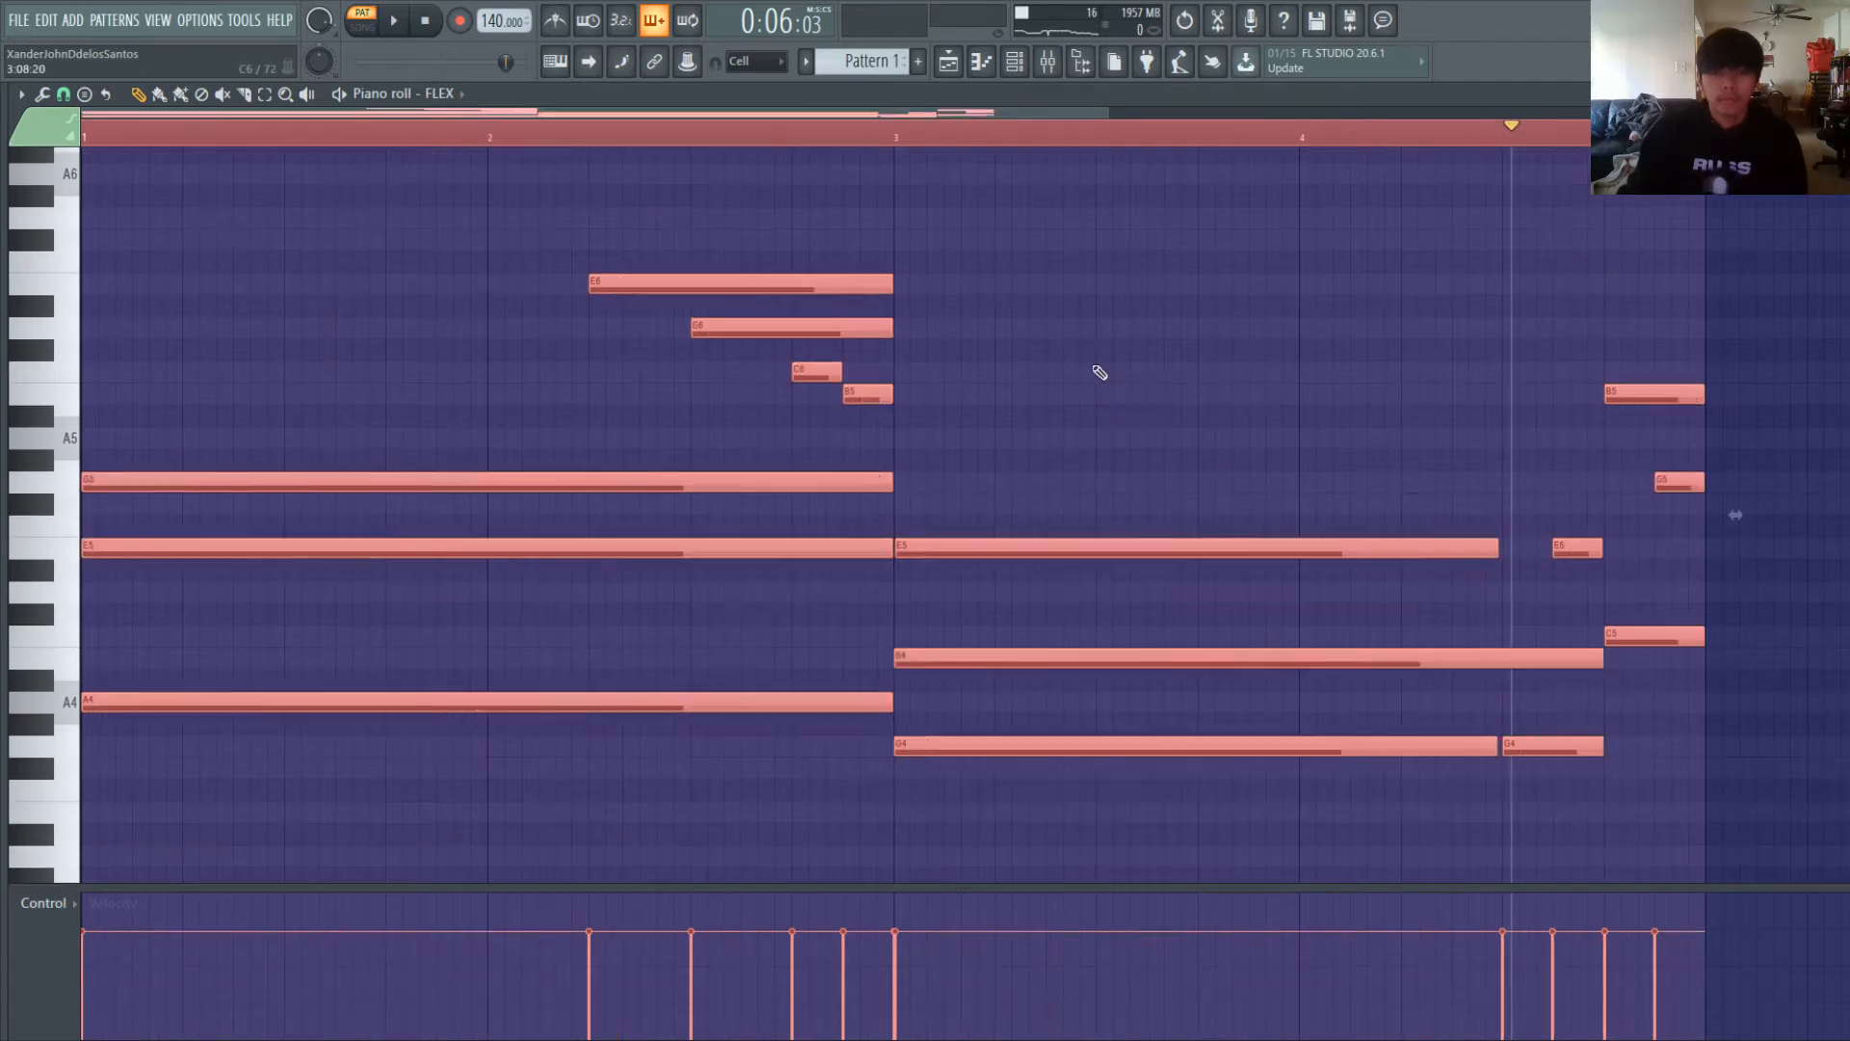
- Play the FLEX part with the sustained chords and restore the arpeggiated notes
ctrl+click(1099, 372)
click(394, 21)
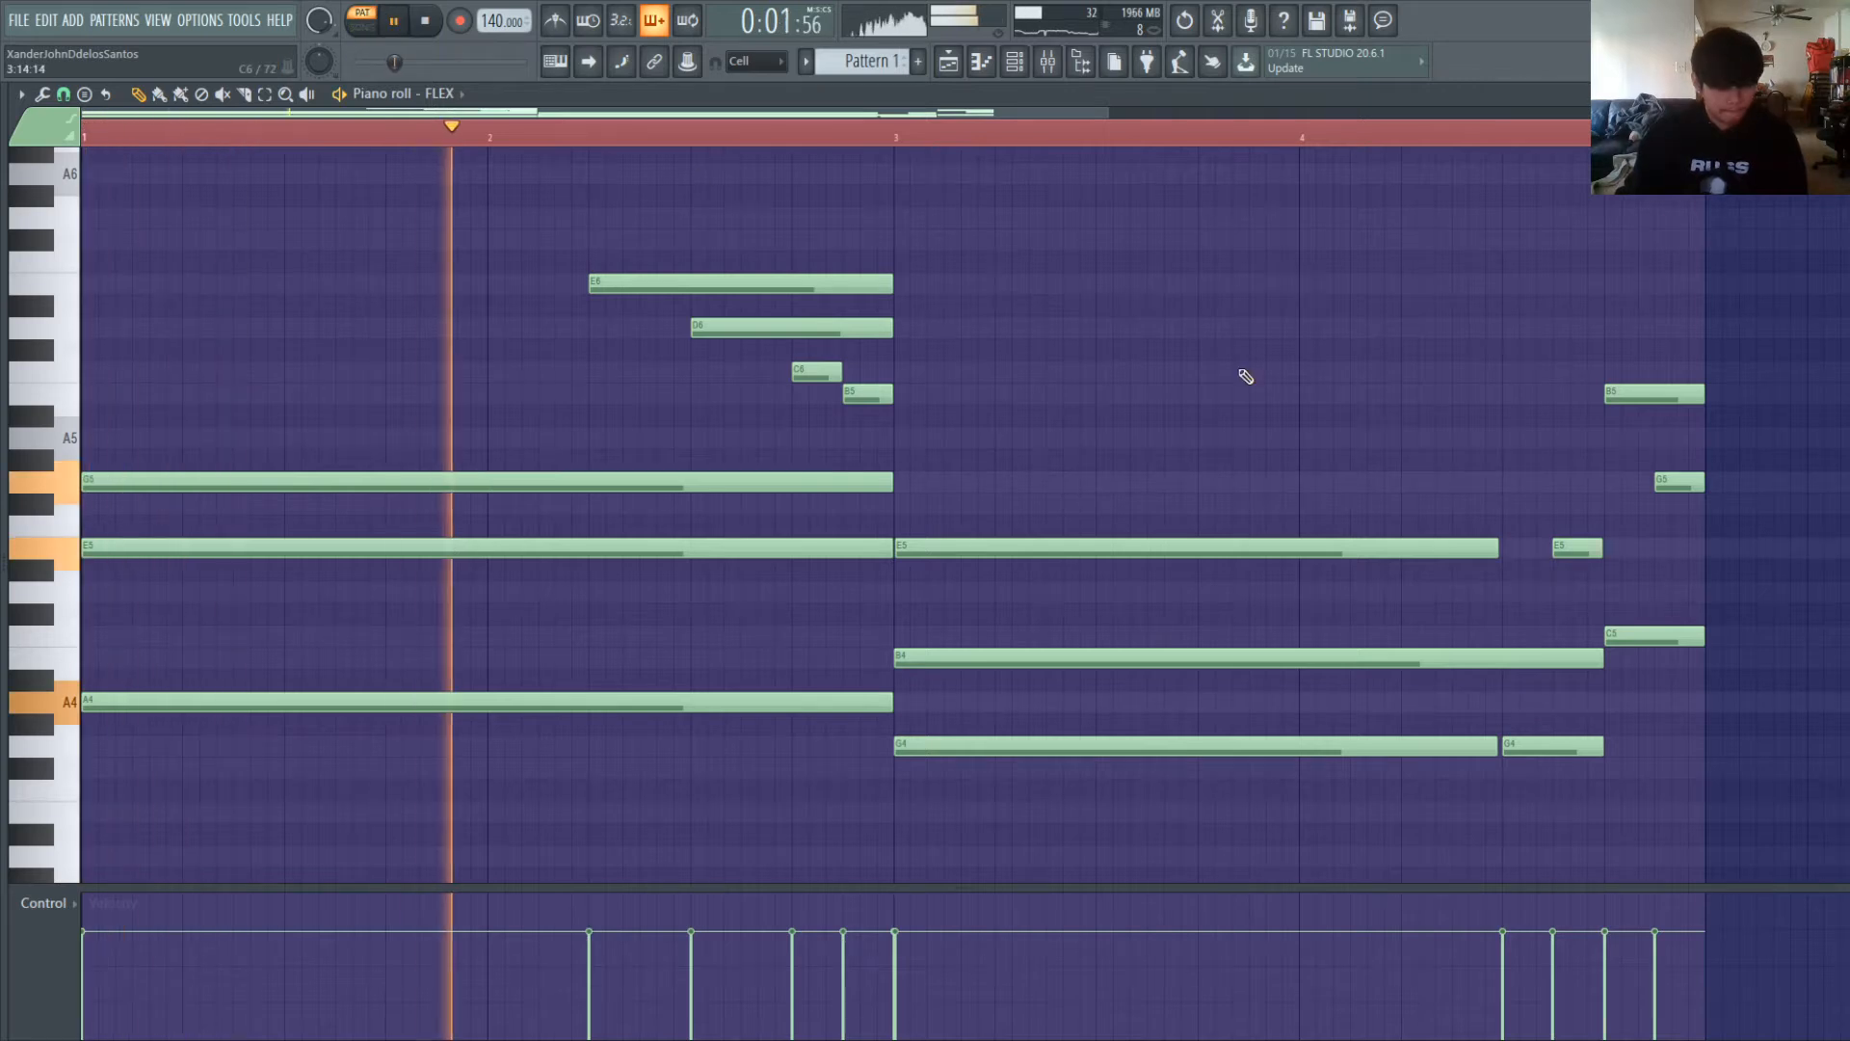
key(ctrl+a)
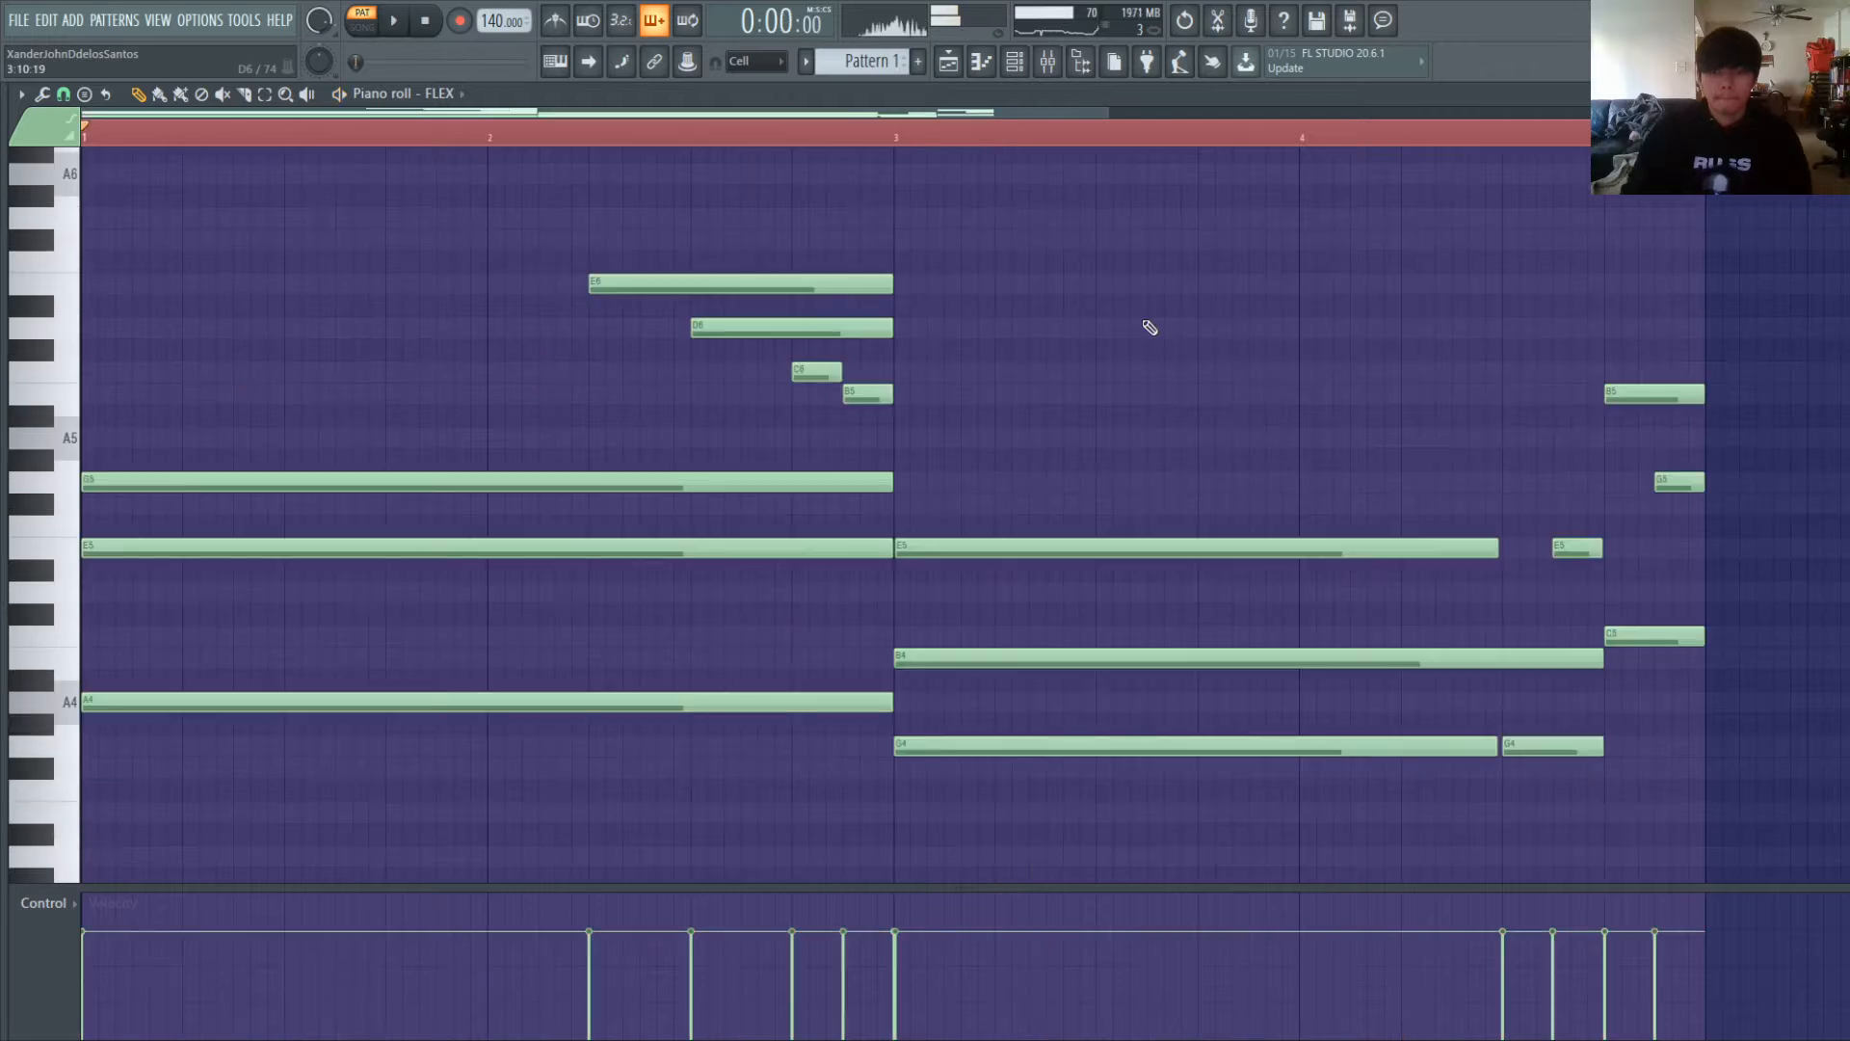
key(ctrl+z)
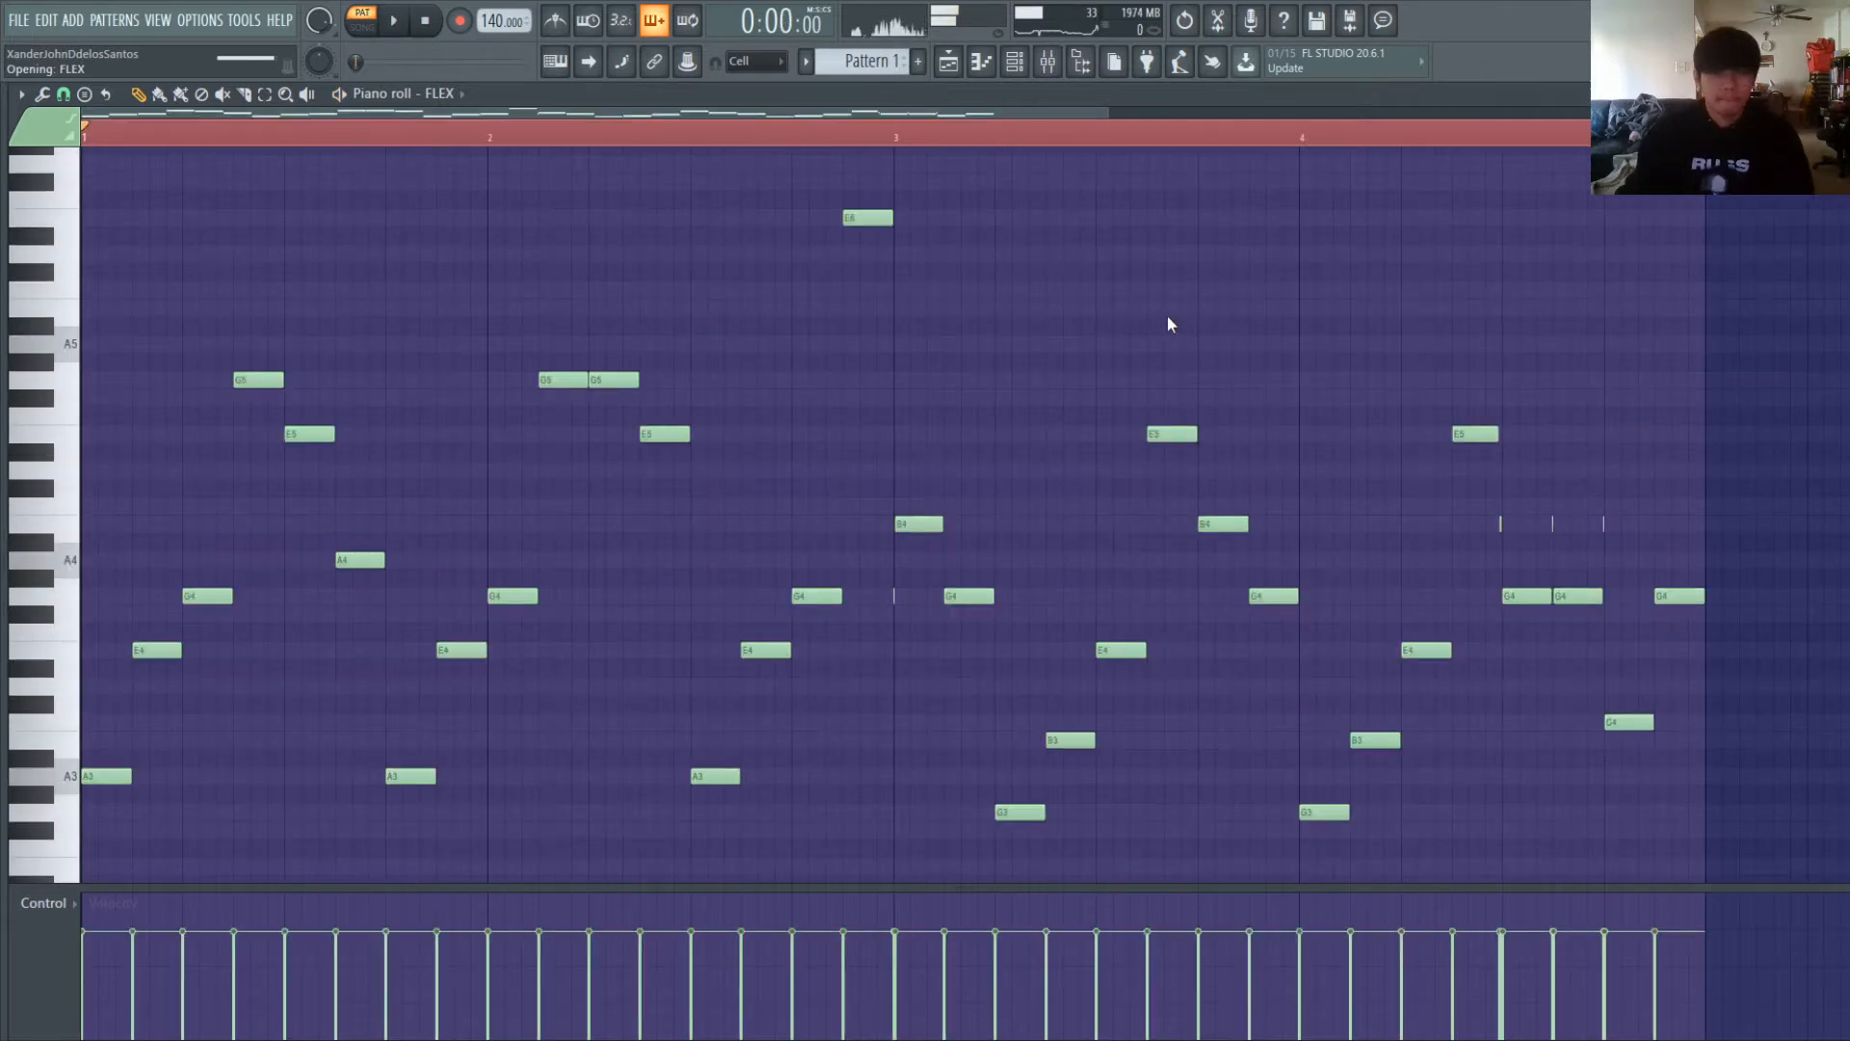
- Try the FLEX arpeggio one octave lower while the pattern plays
key(space)
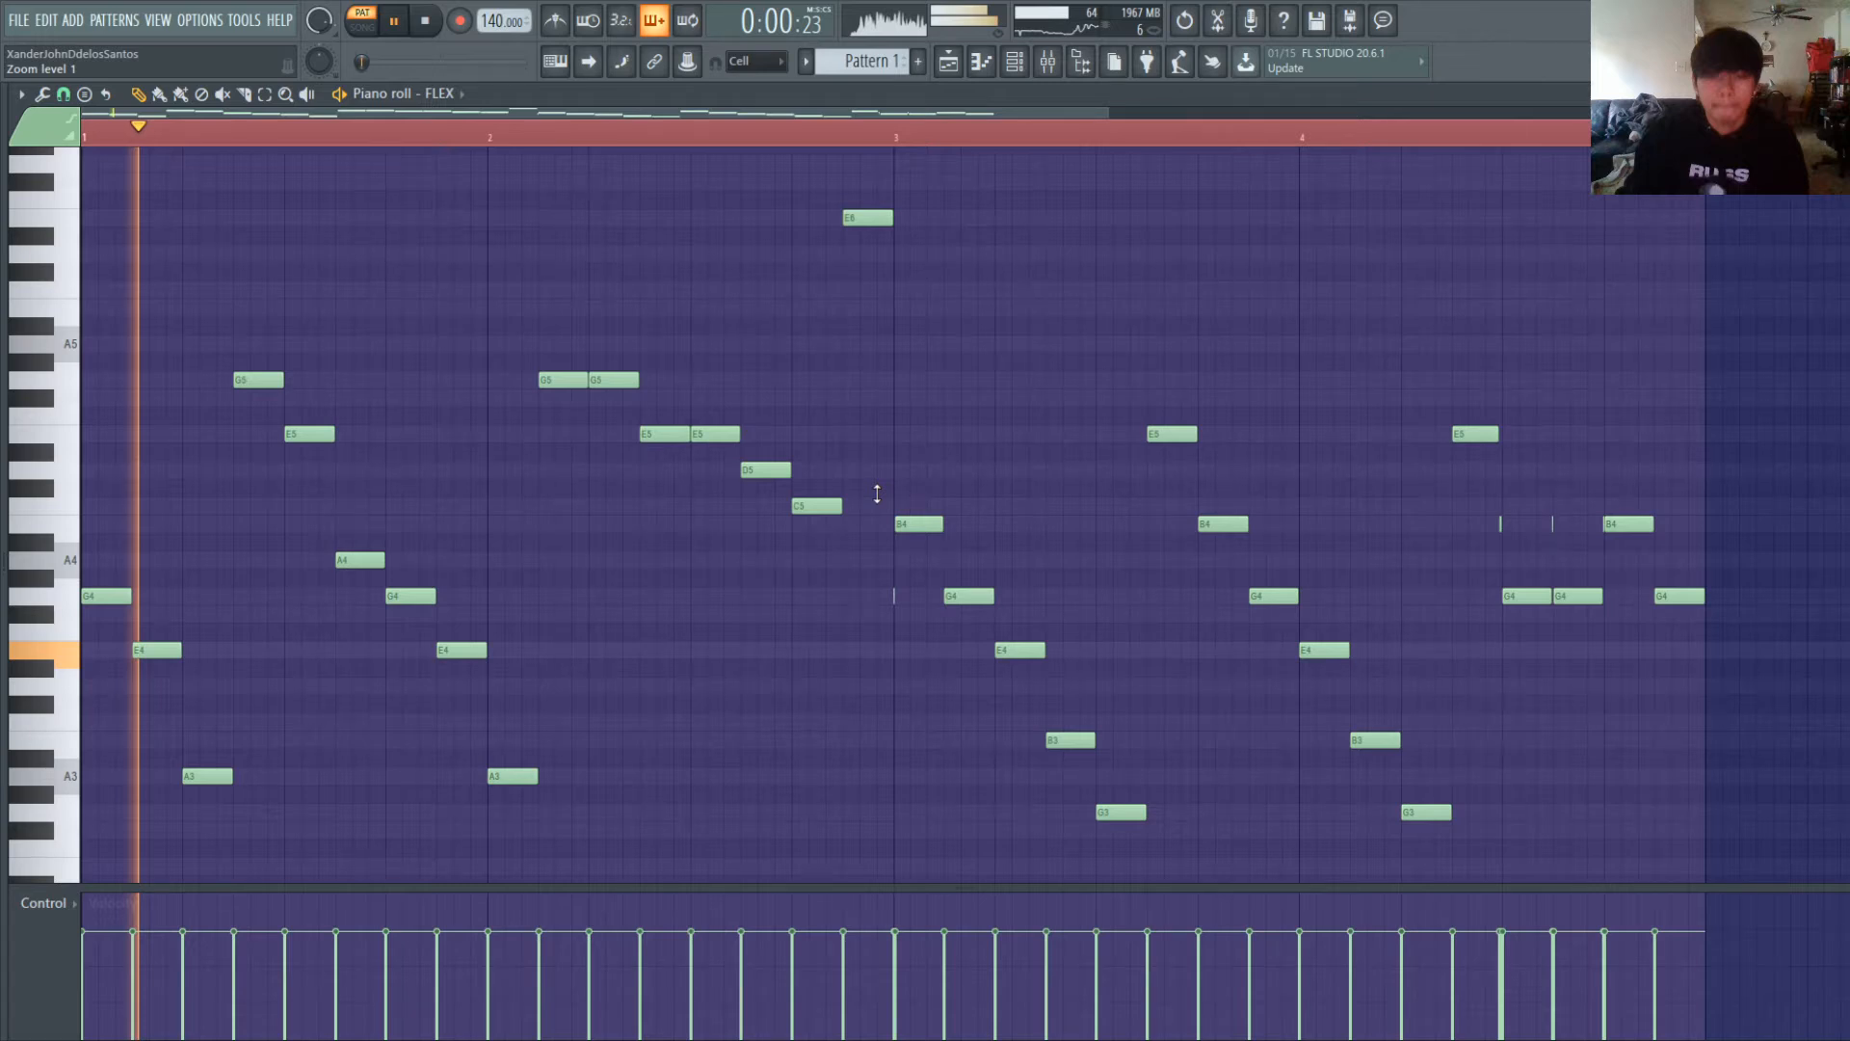
key(ctrl+Down)
scroll(1474, 540, down, 3)
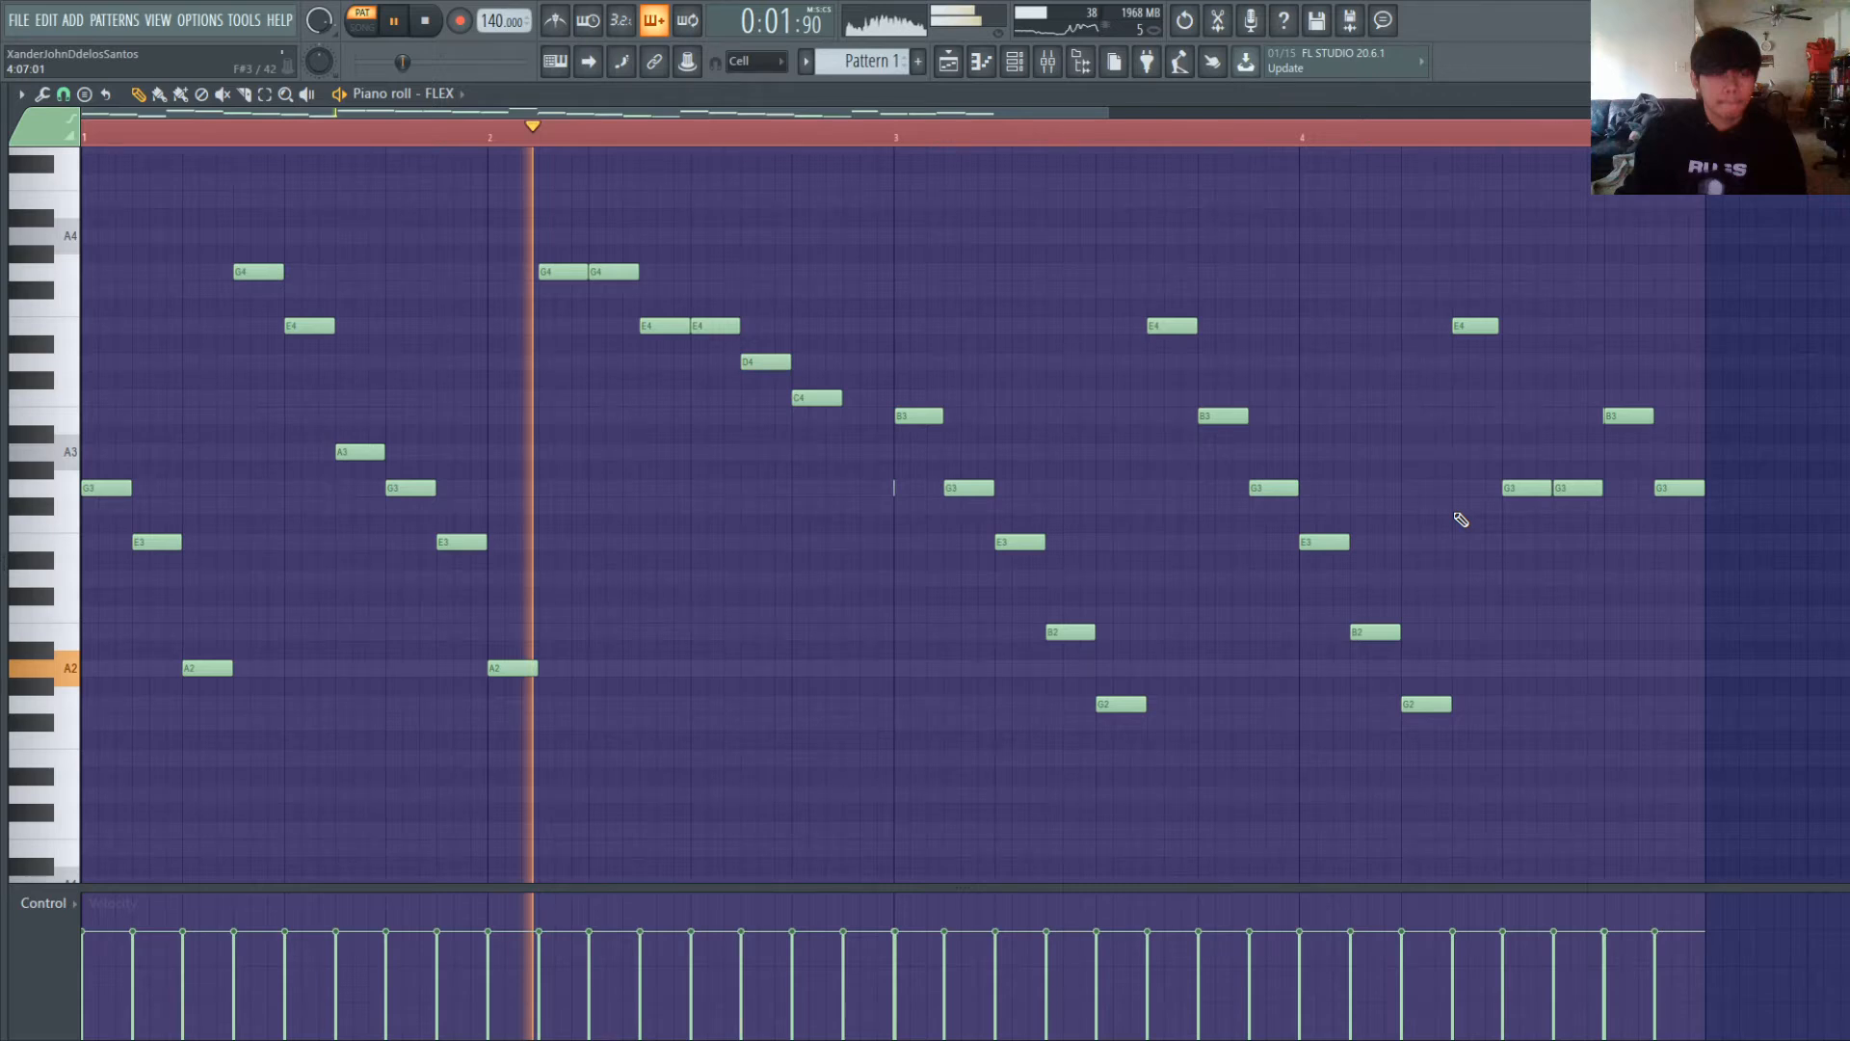
key(space)
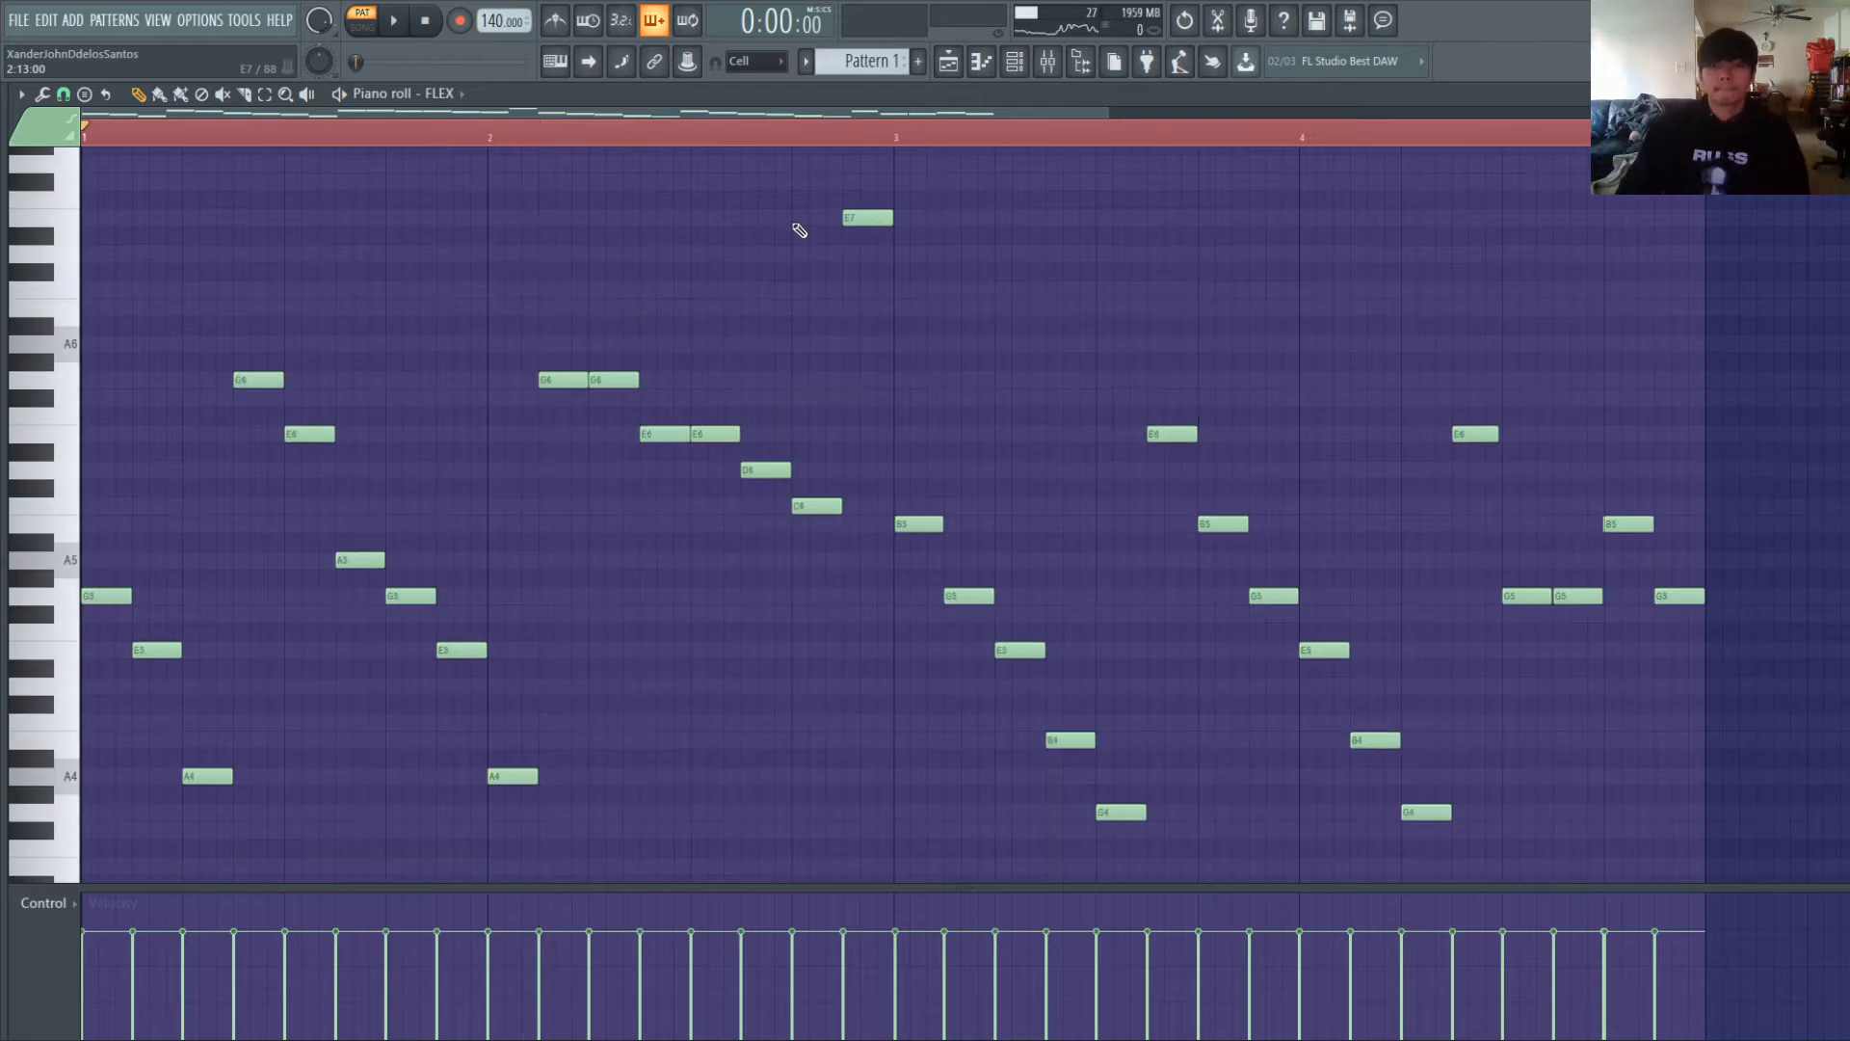
- Play the pattern and close the Fruity Chorus and Radio effect windows on mixer insert 3
key(space)
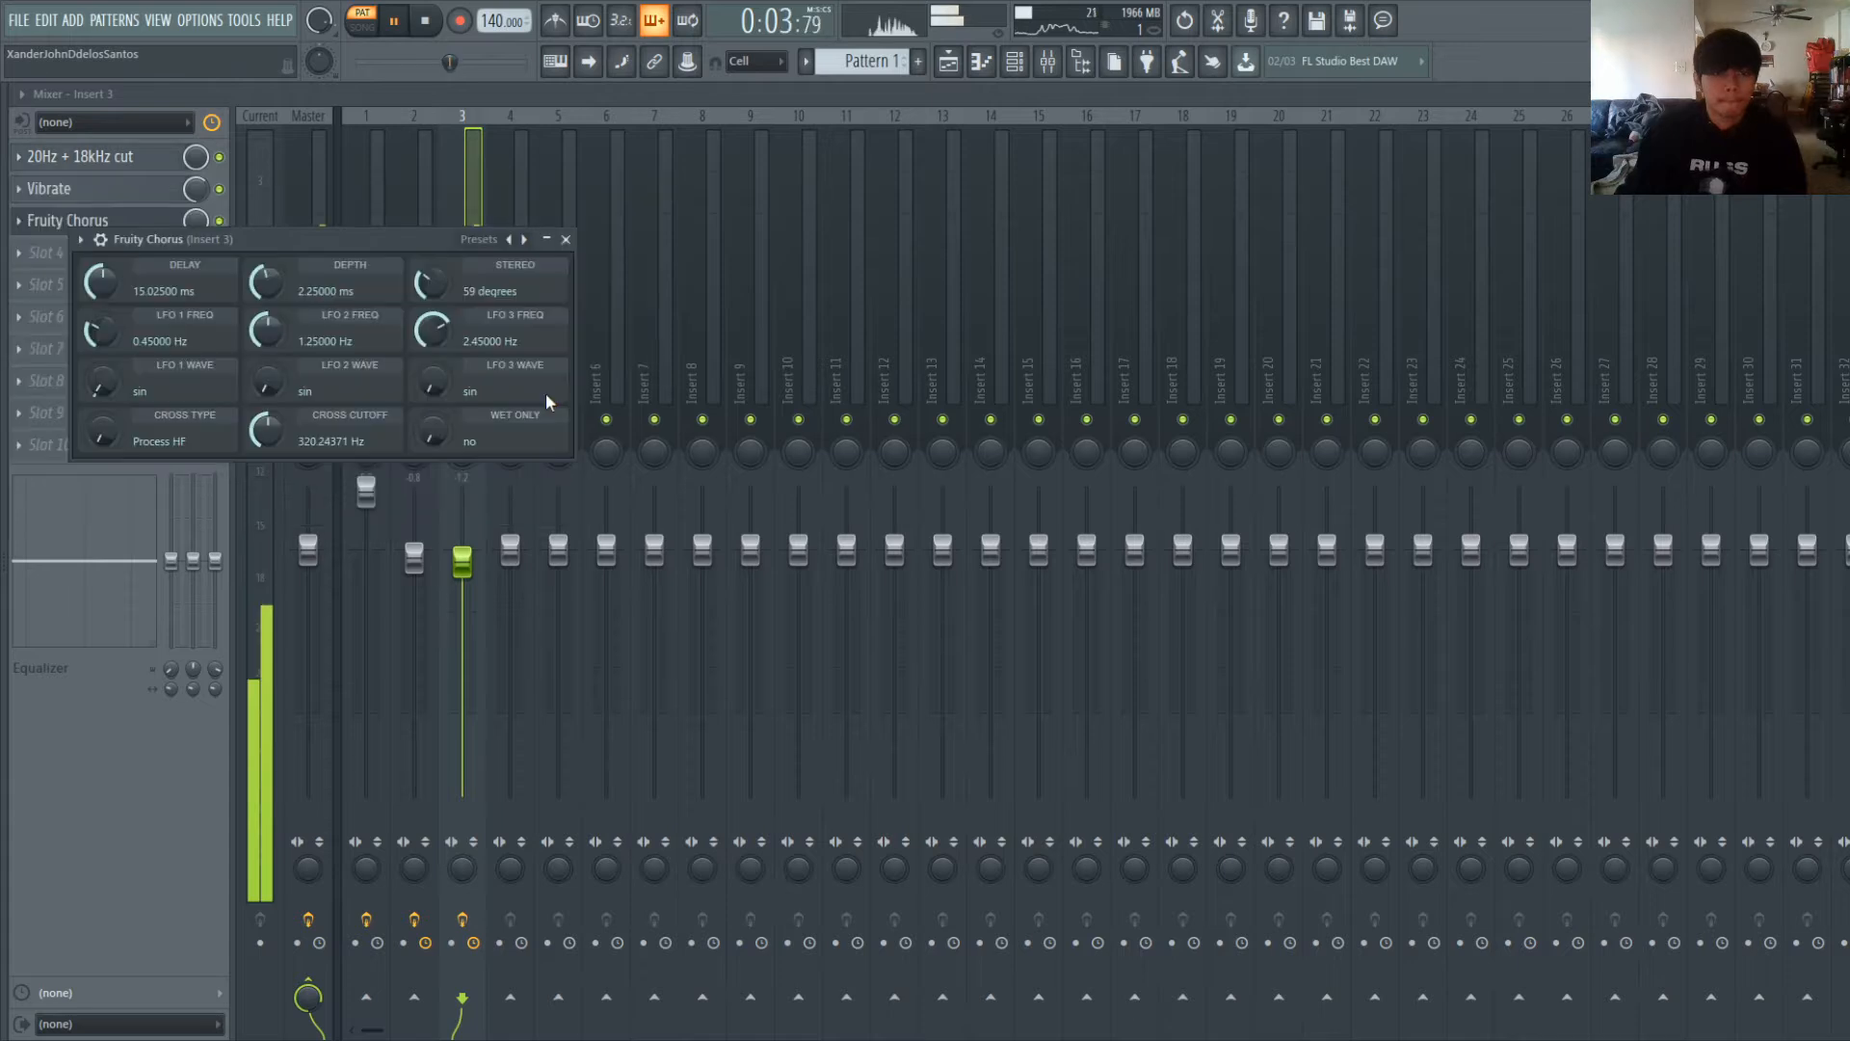
key(Escape)
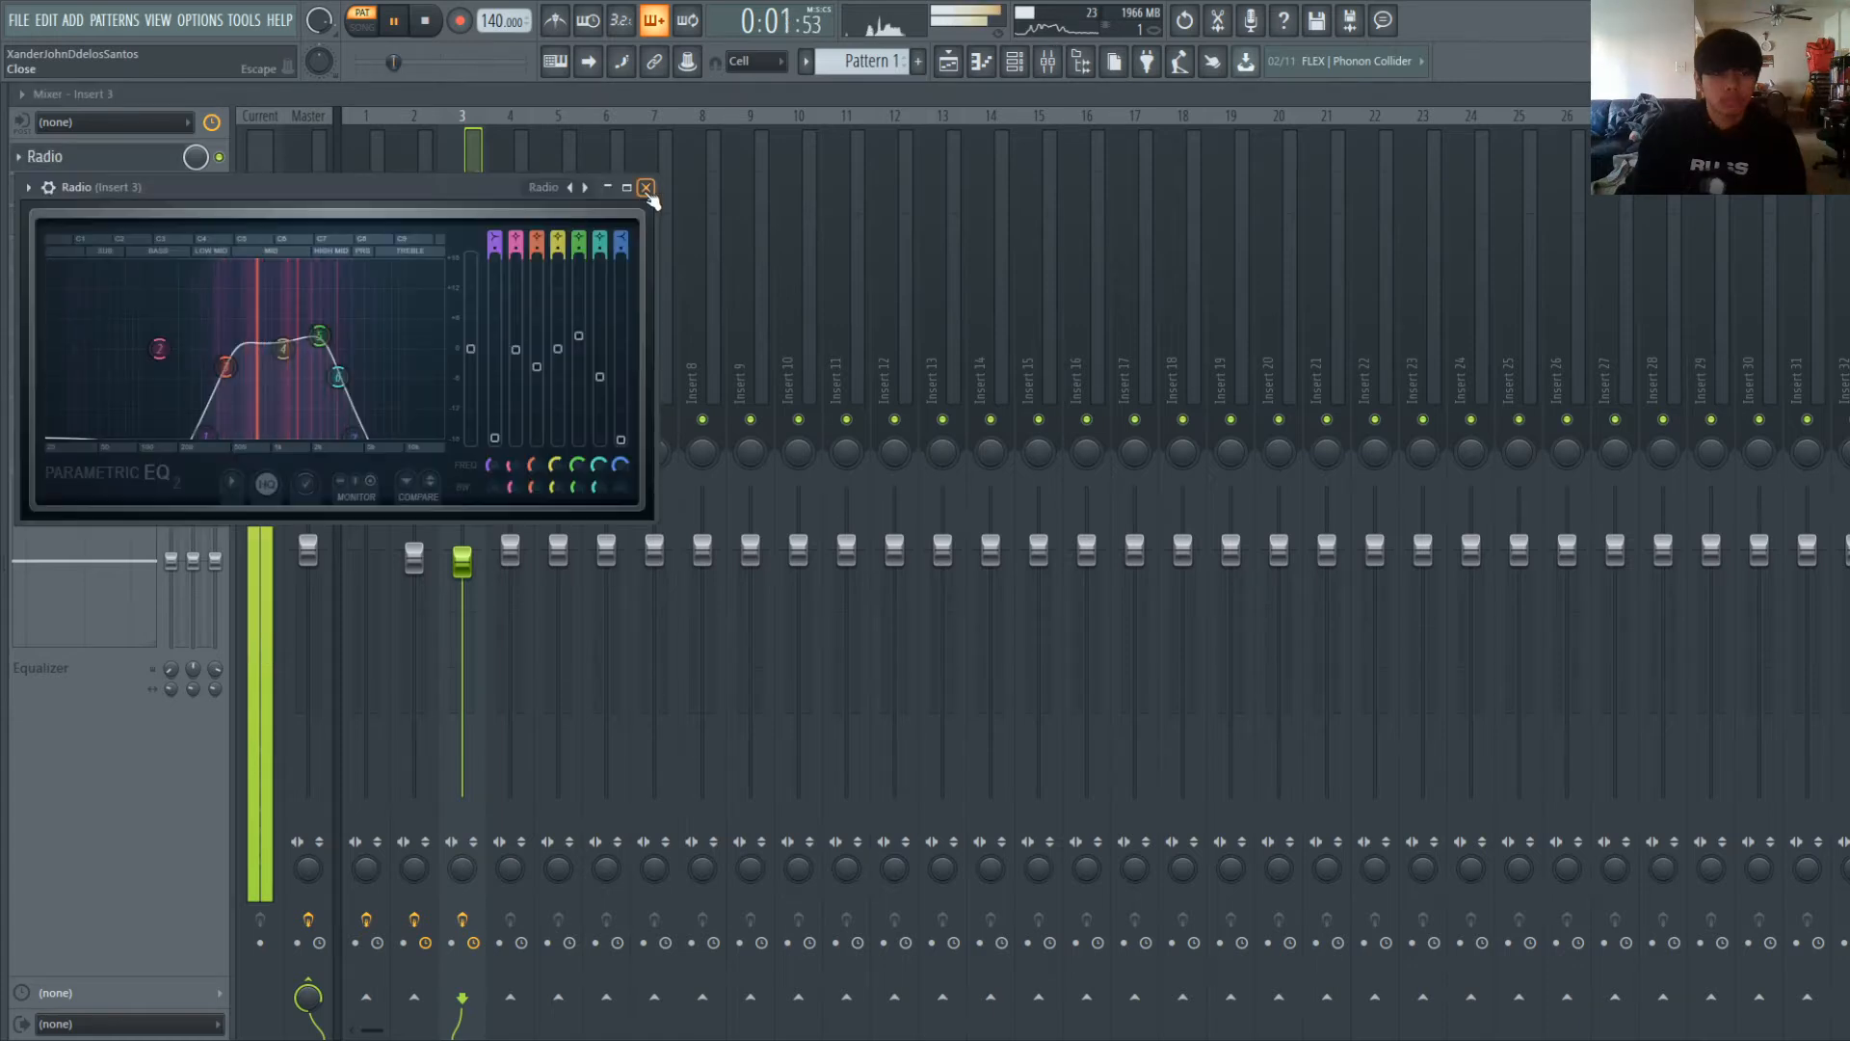
click(640, 186)
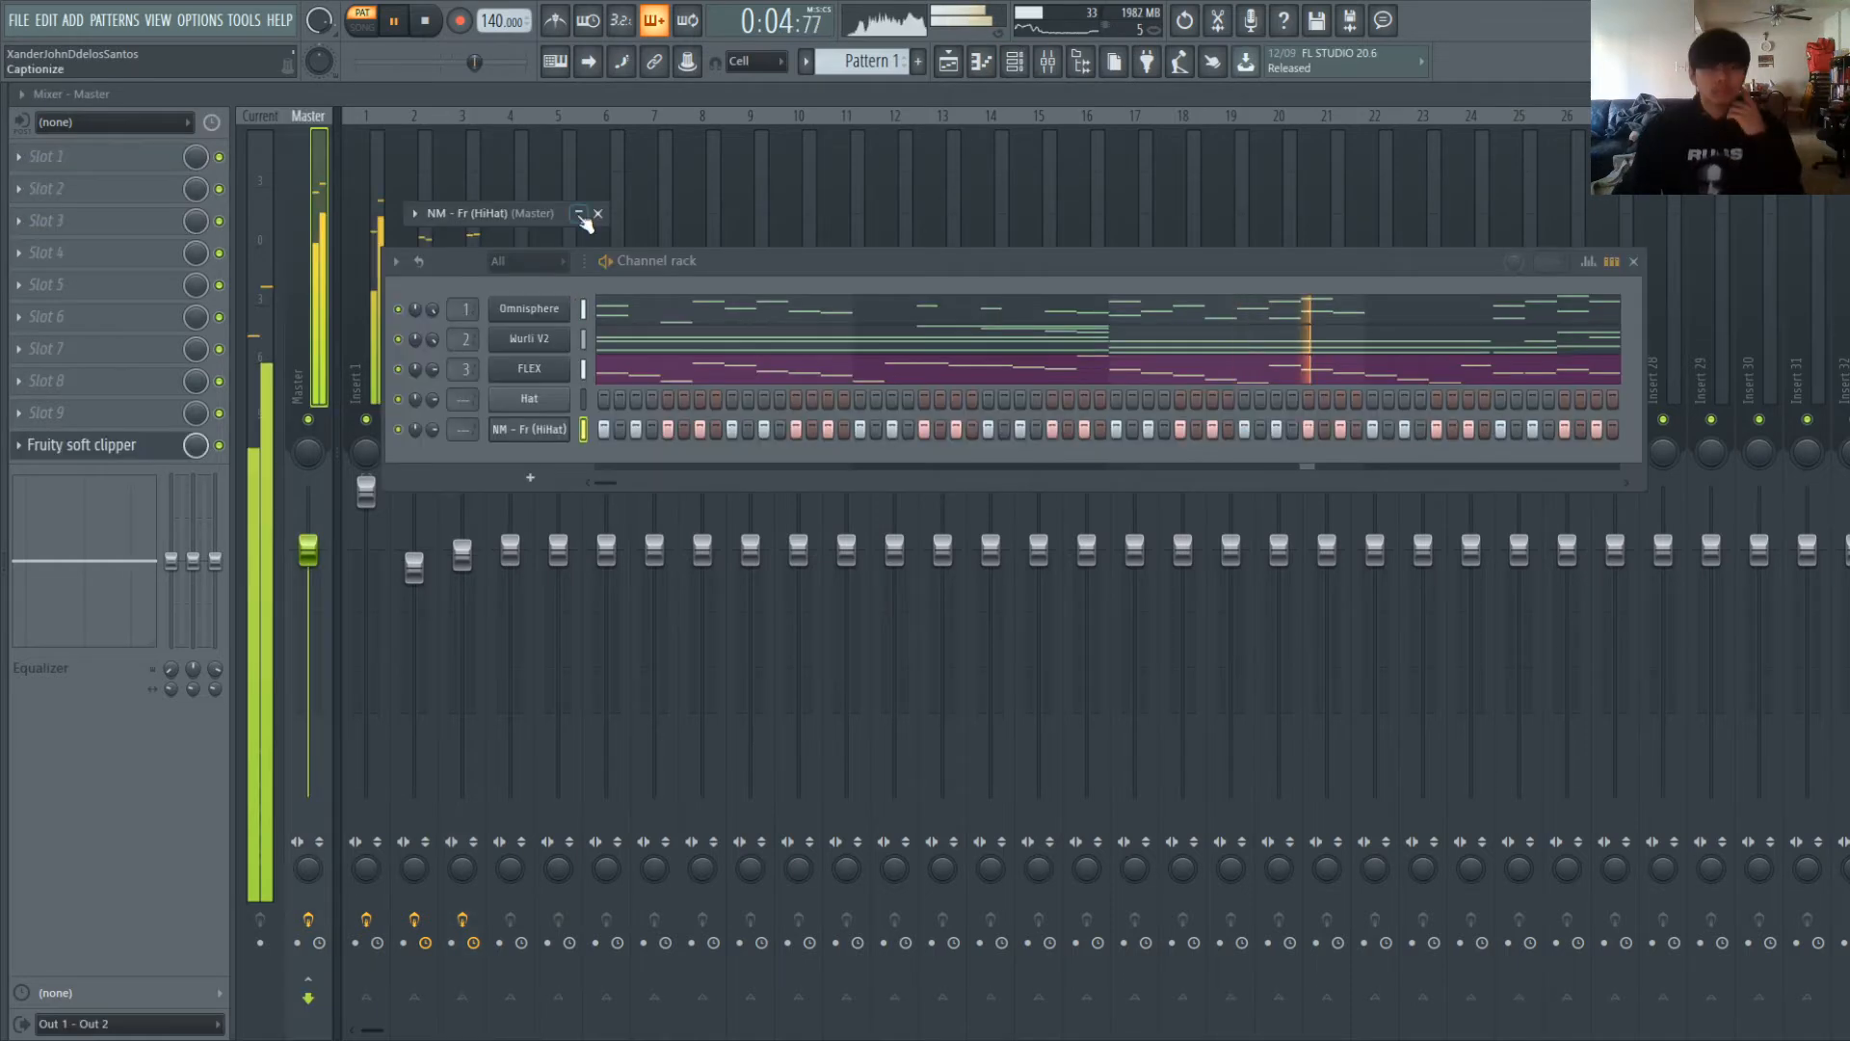
click(579, 214)
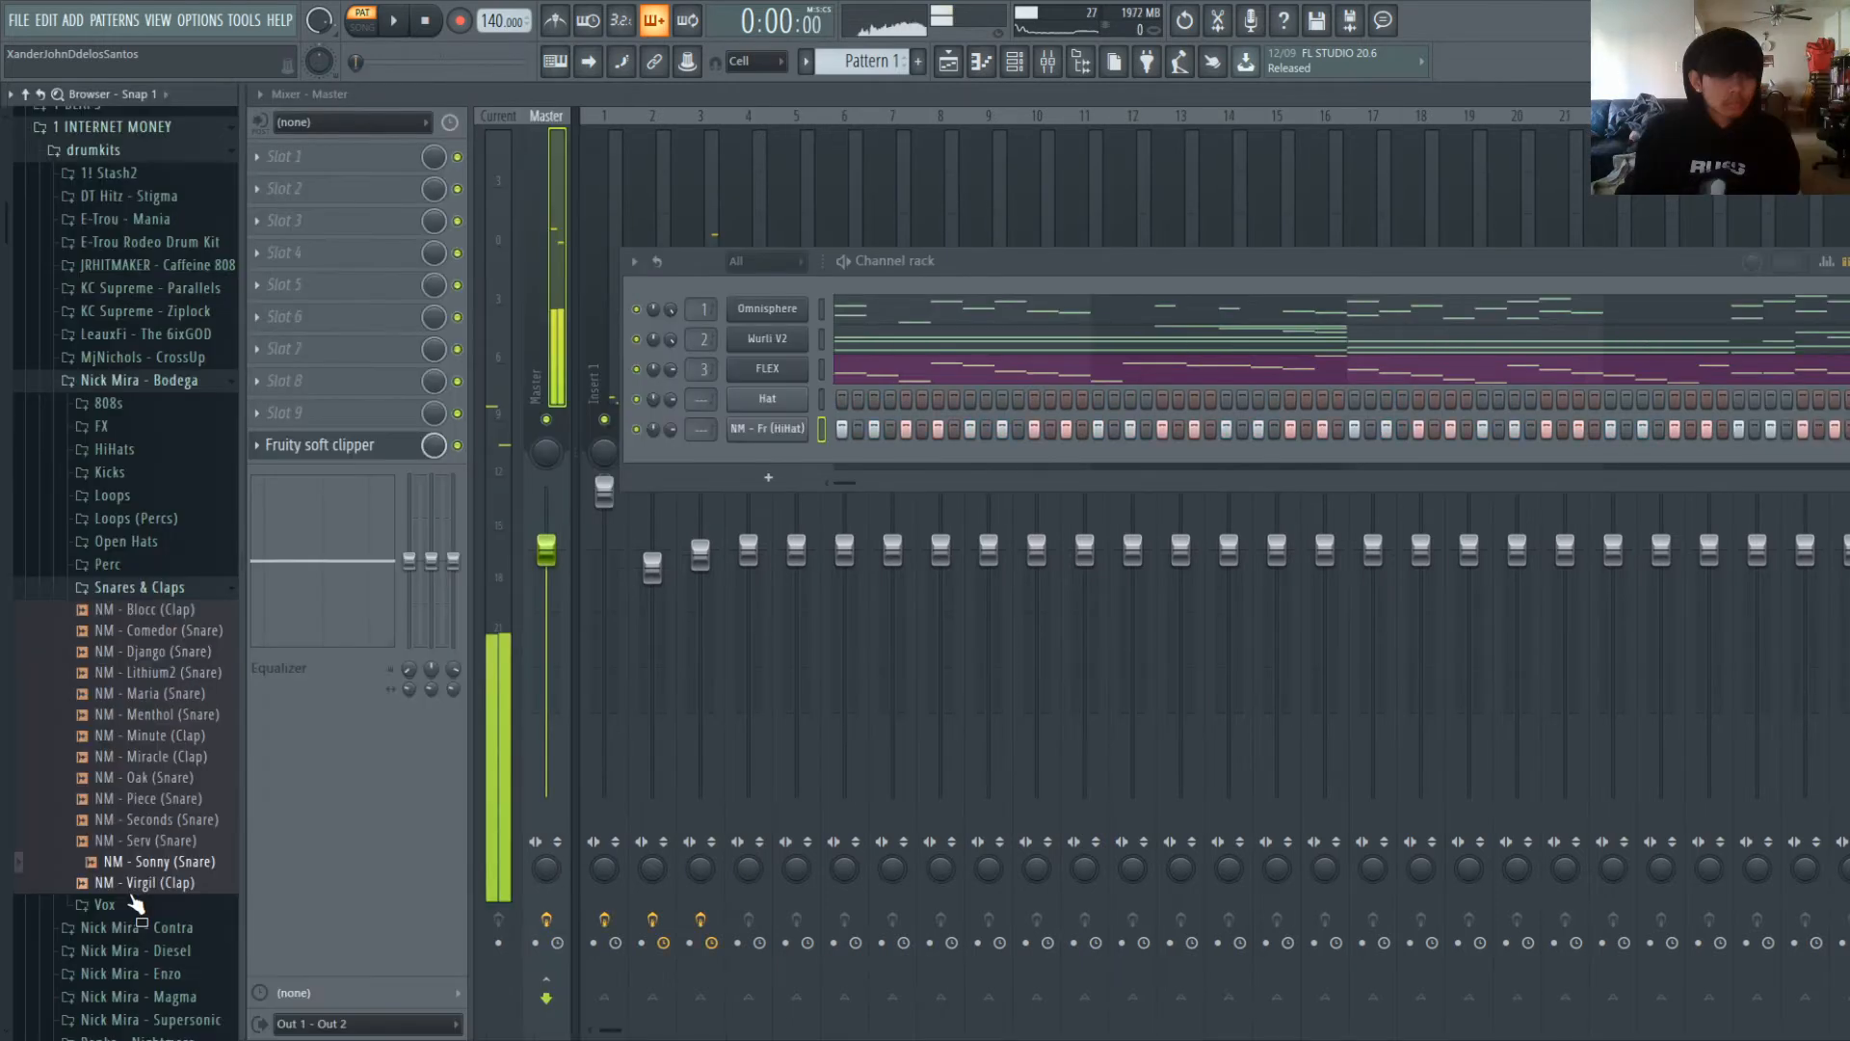
- Preview the NM - Virgil clap and the NM - Serv and NM - Piece snares from the Nick Mira - Bodega kit
drag(152, 882, 156, 885)
click(159, 840)
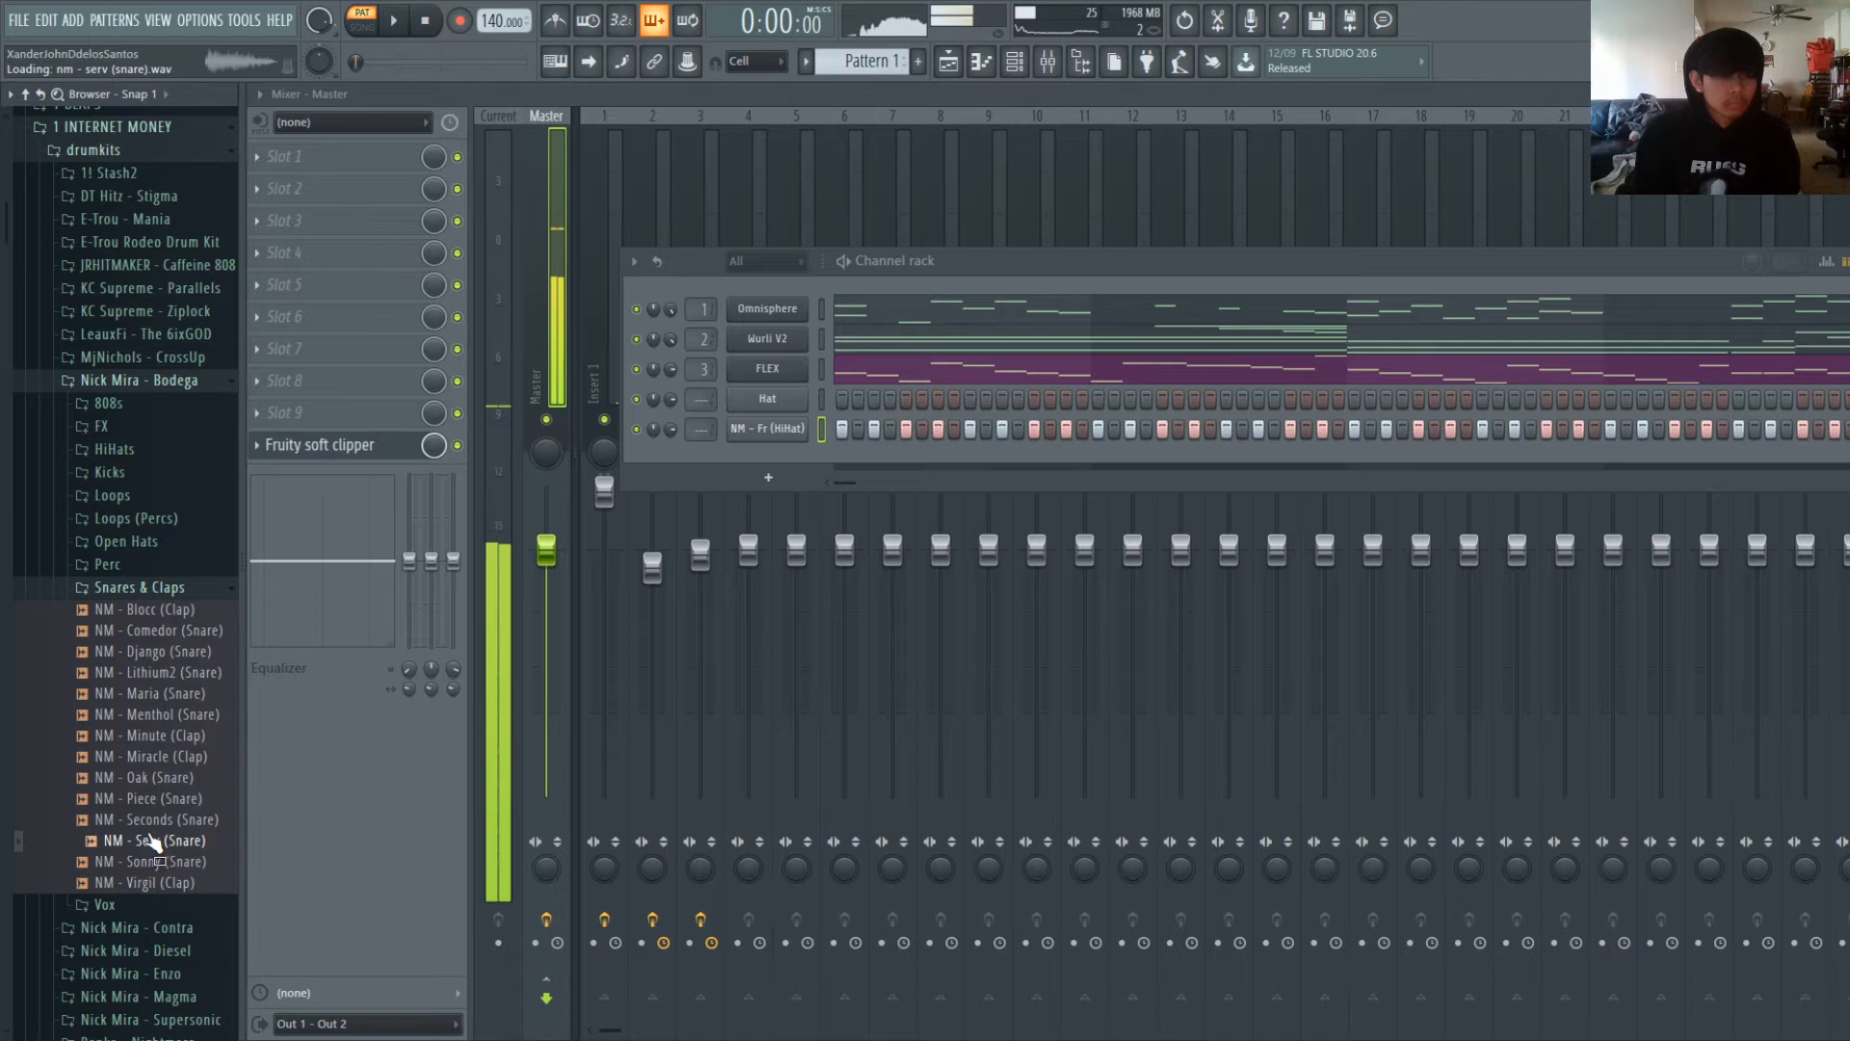
click(176, 798)
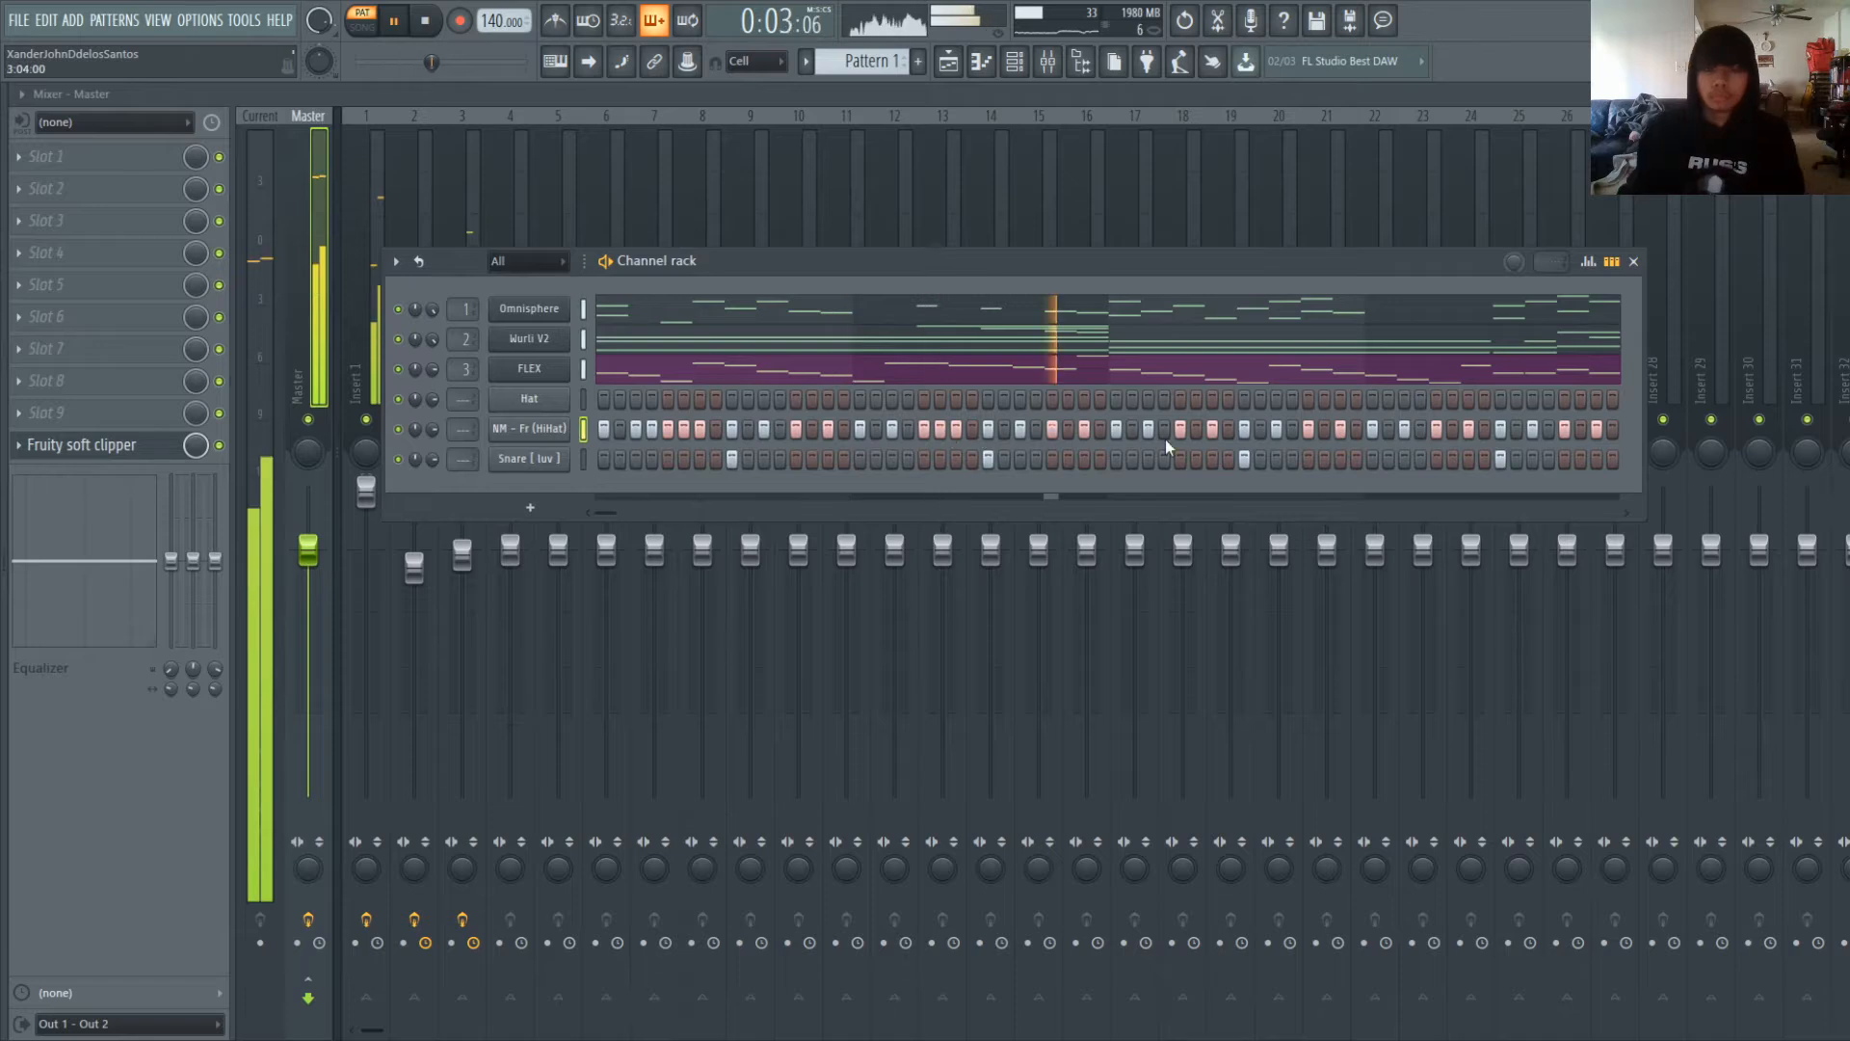
- Fill in extra hi-hat steps in bar 3 and copy the Snare [ luv ] pattern to the Clap [ bird ] channel
drag(1196, 429, 1222, 434)
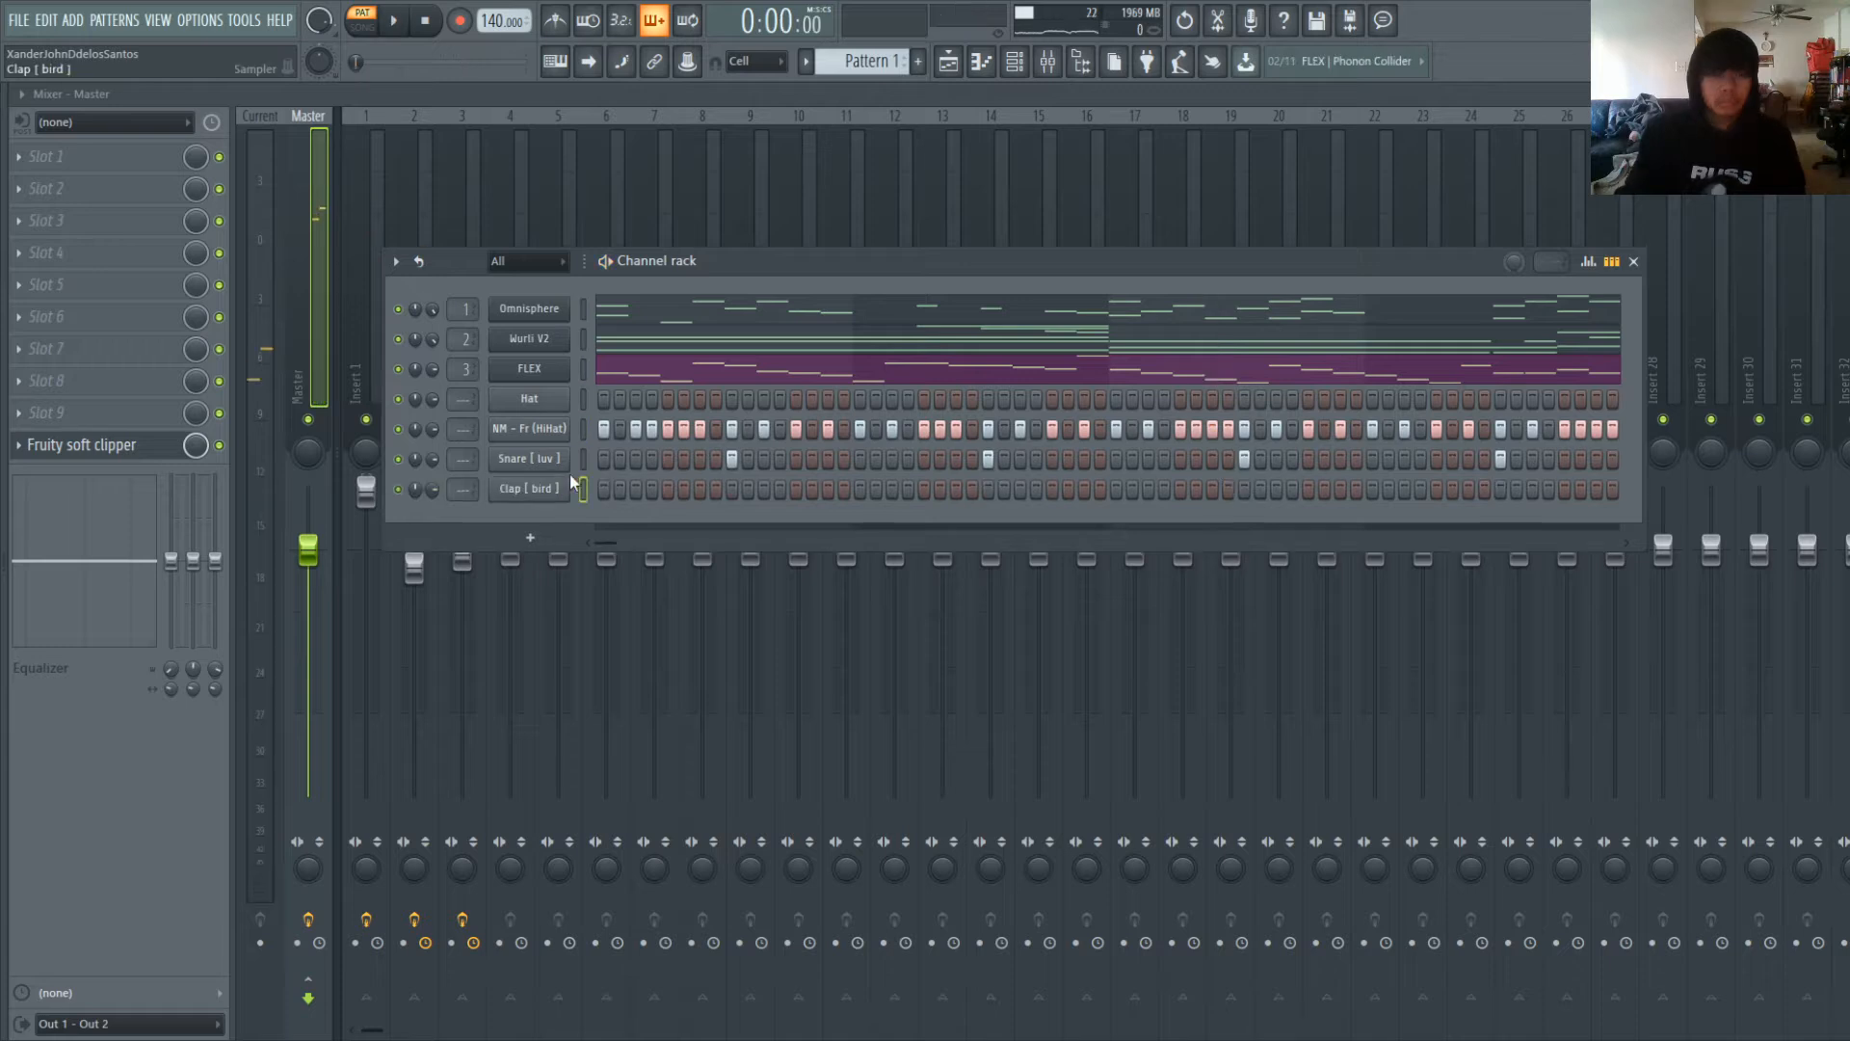
click(586, 465)
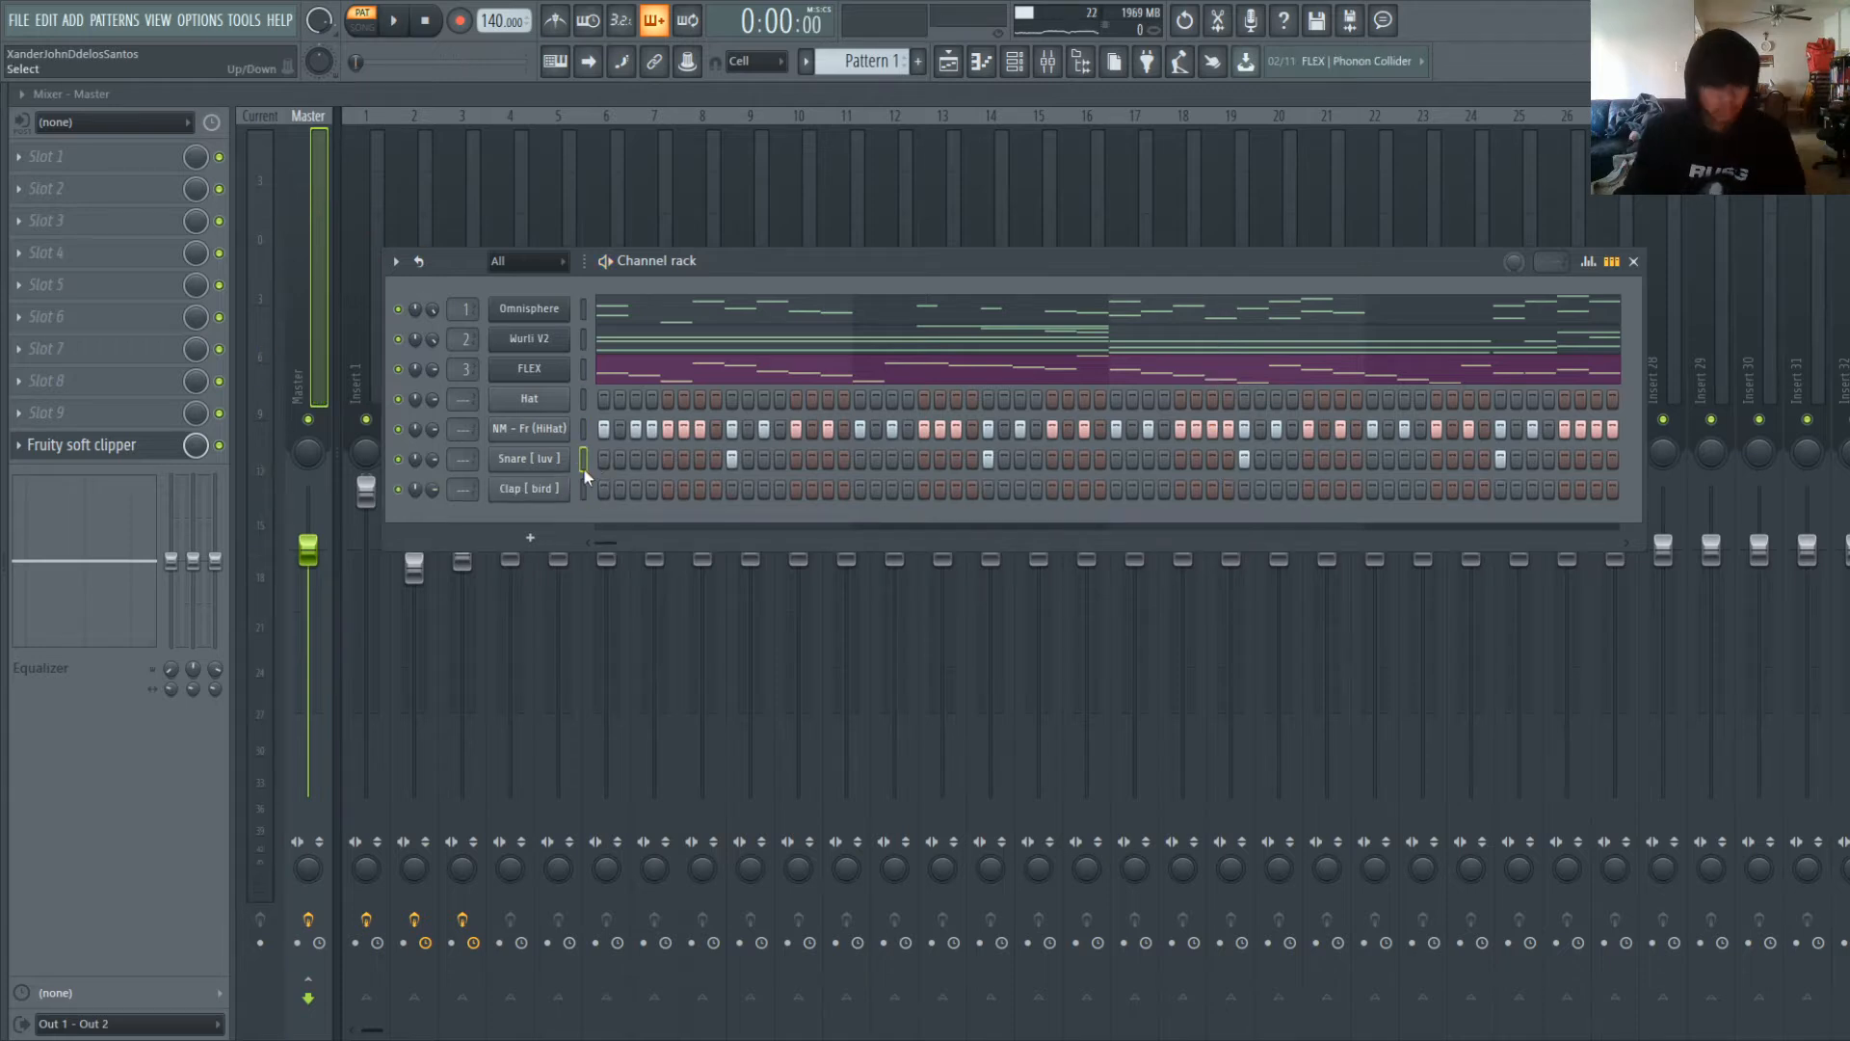
click(584, 489)
key(ctrl+v)
- Add Snare [ luv ] hits at steps 19 and 47 while the pattern plays
key(space)
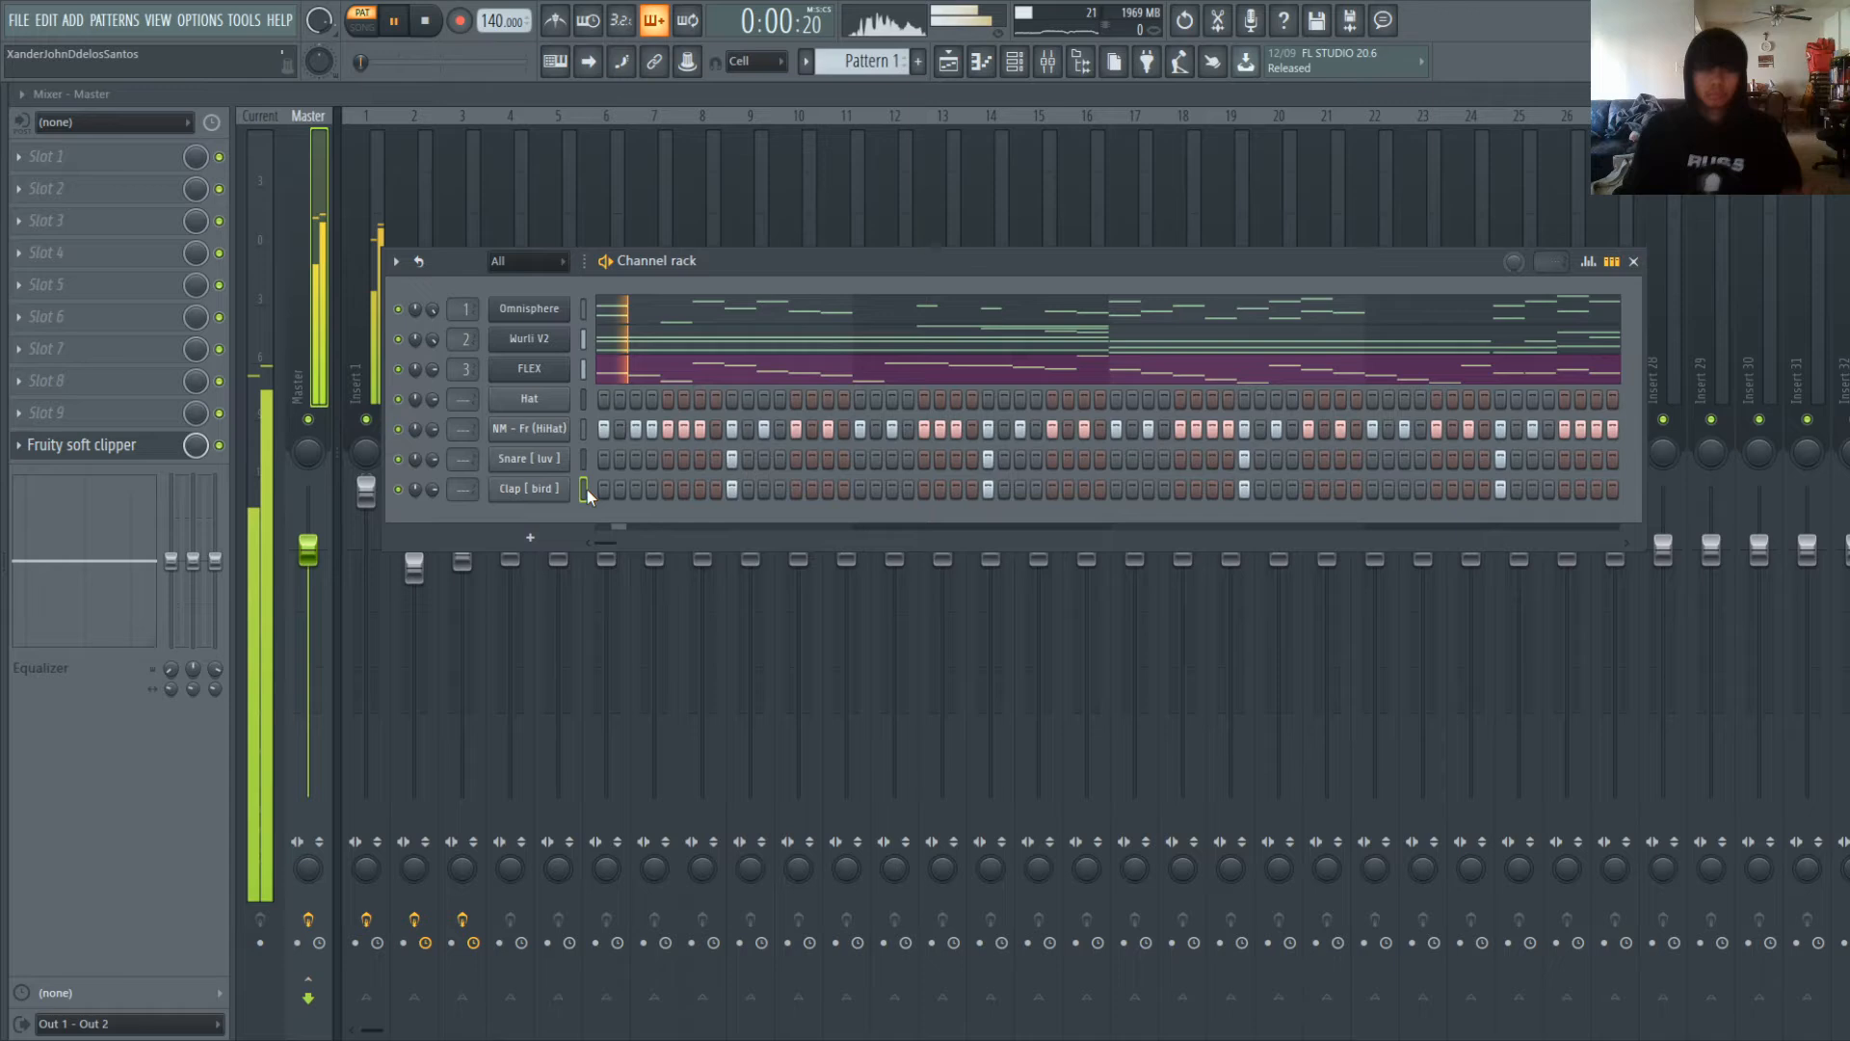
click(892, 459)
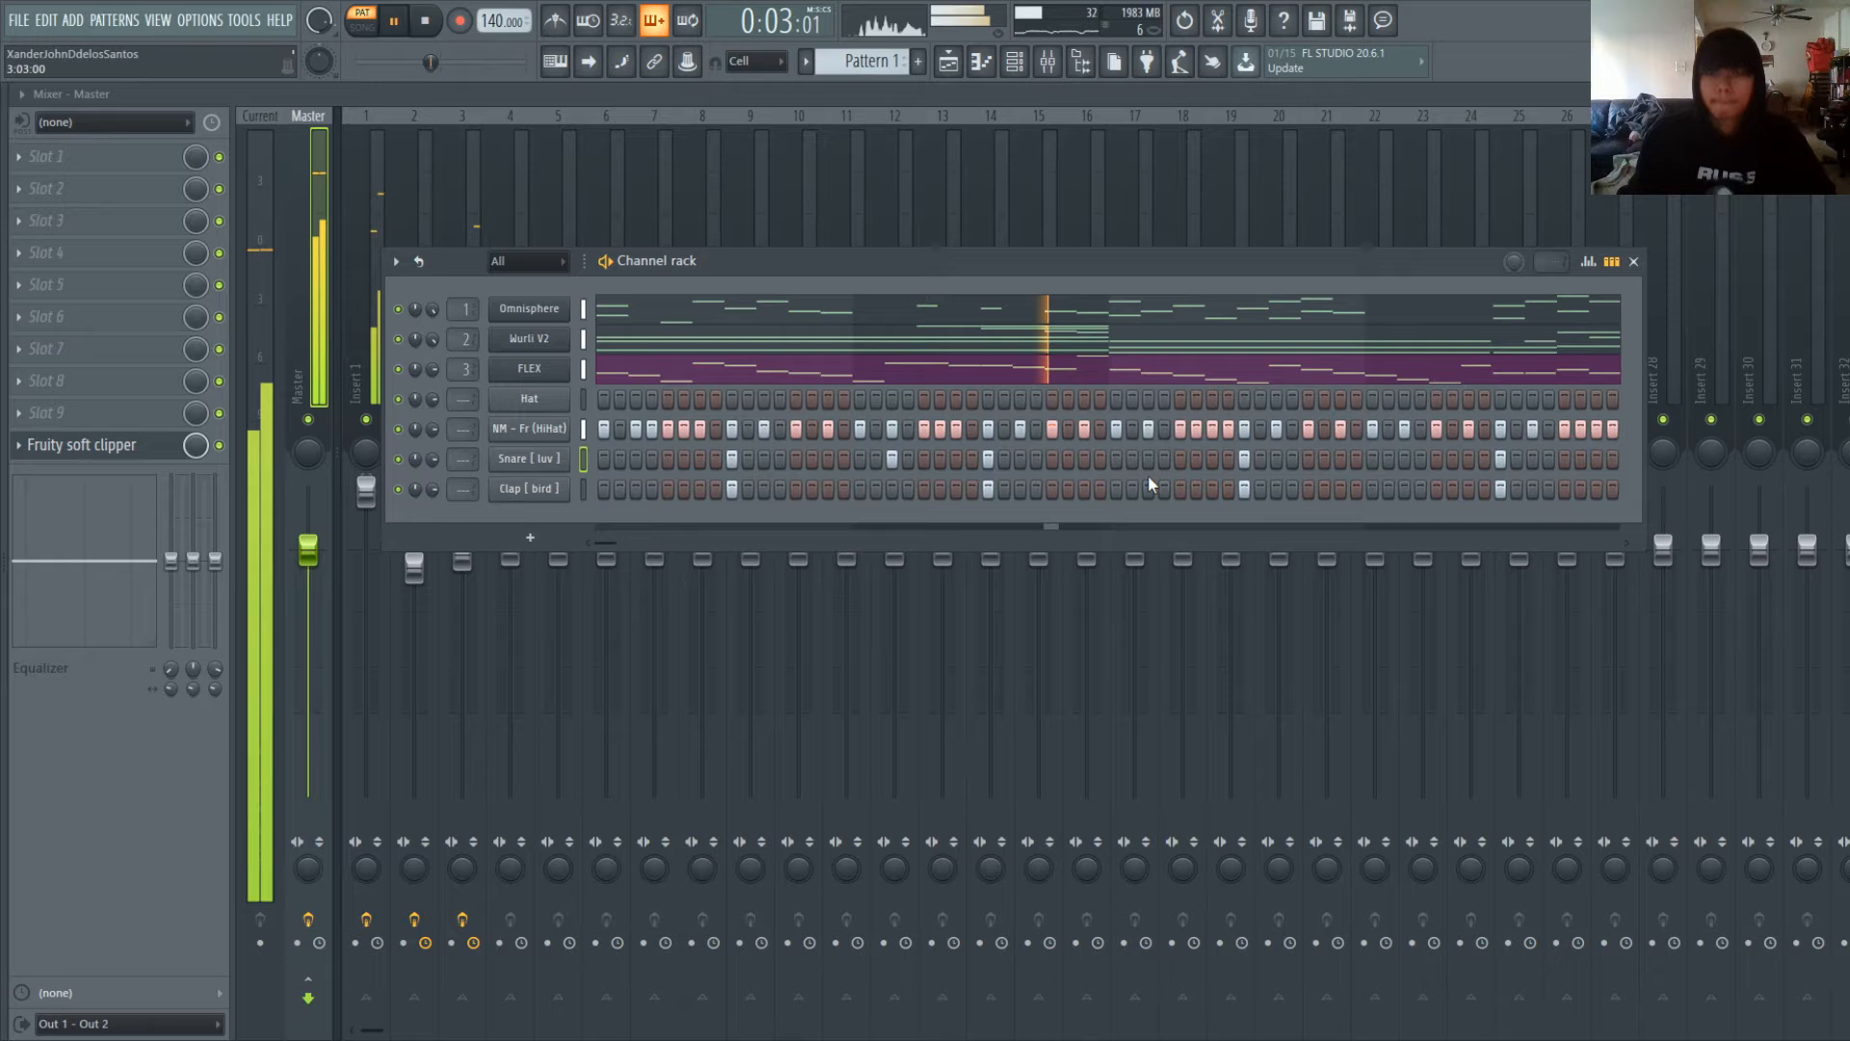
click(1339, 459)
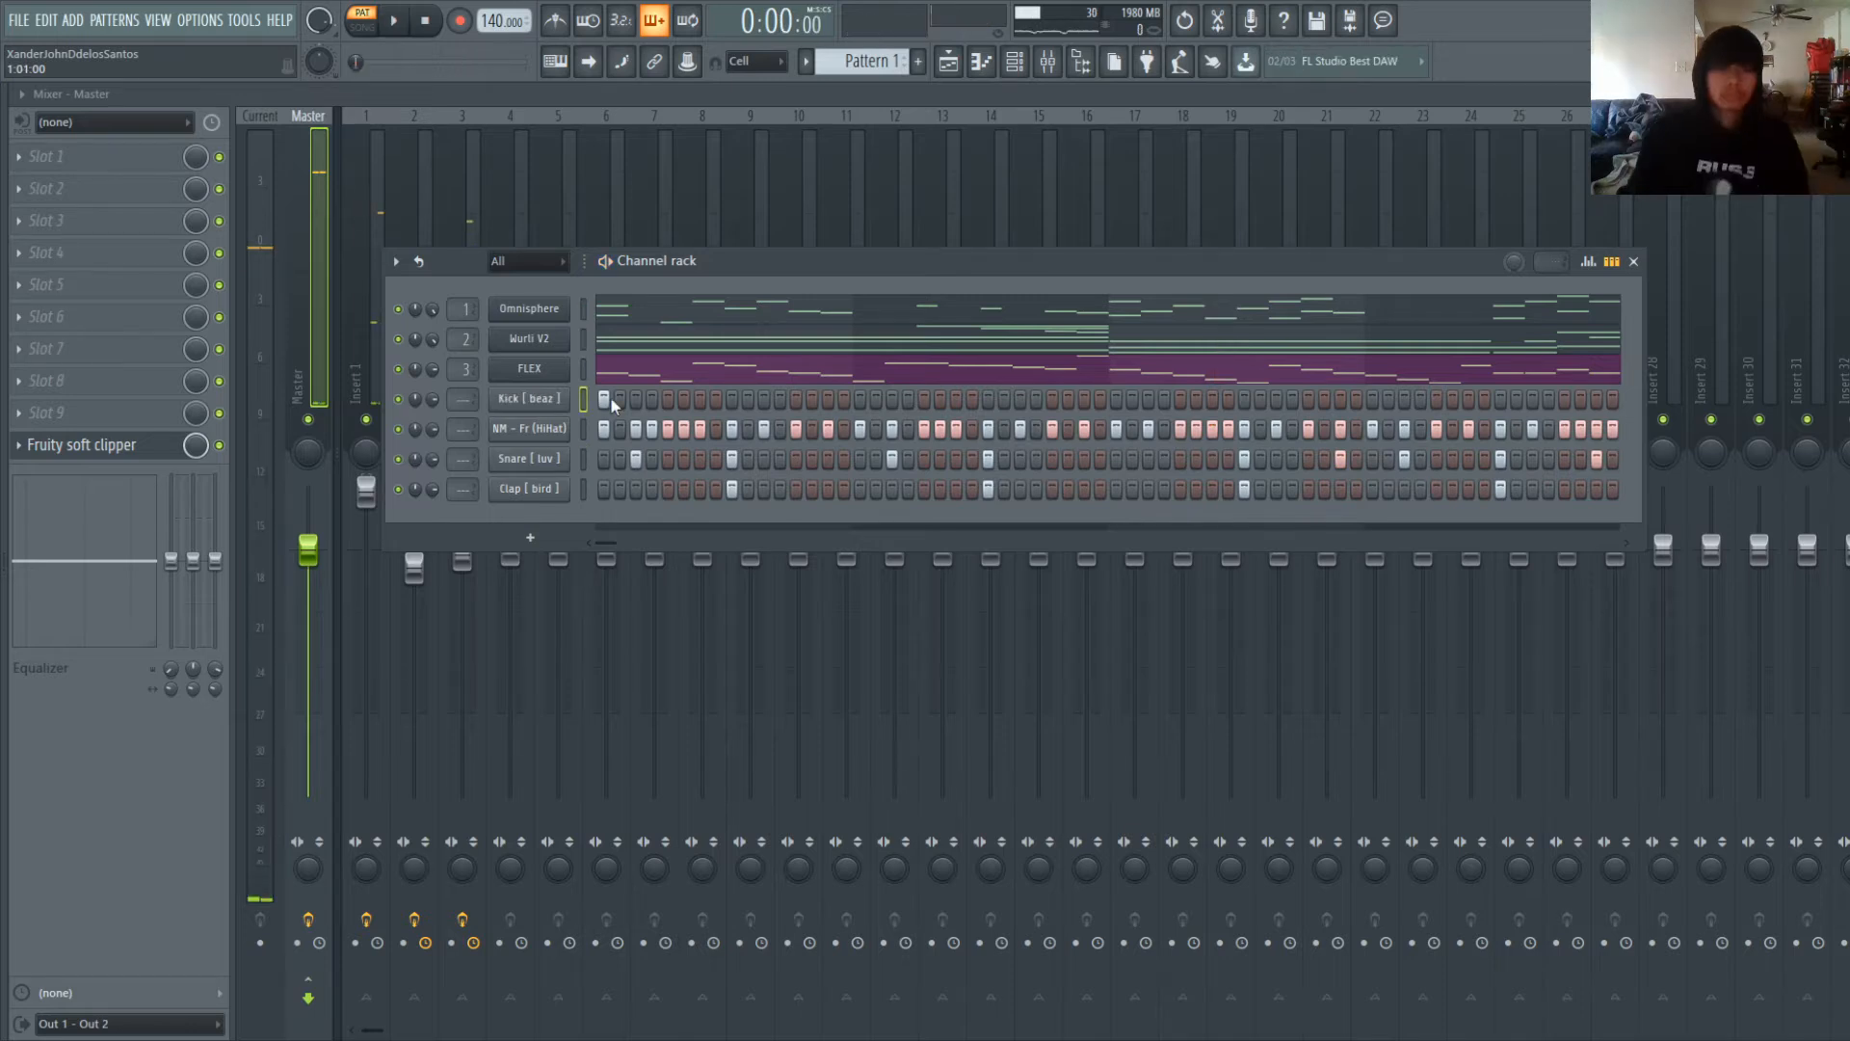
- Add Kick [ beaz ] hits at steps 21, 31 and 33 while the pattern plays
key(space)
click(923, 398)
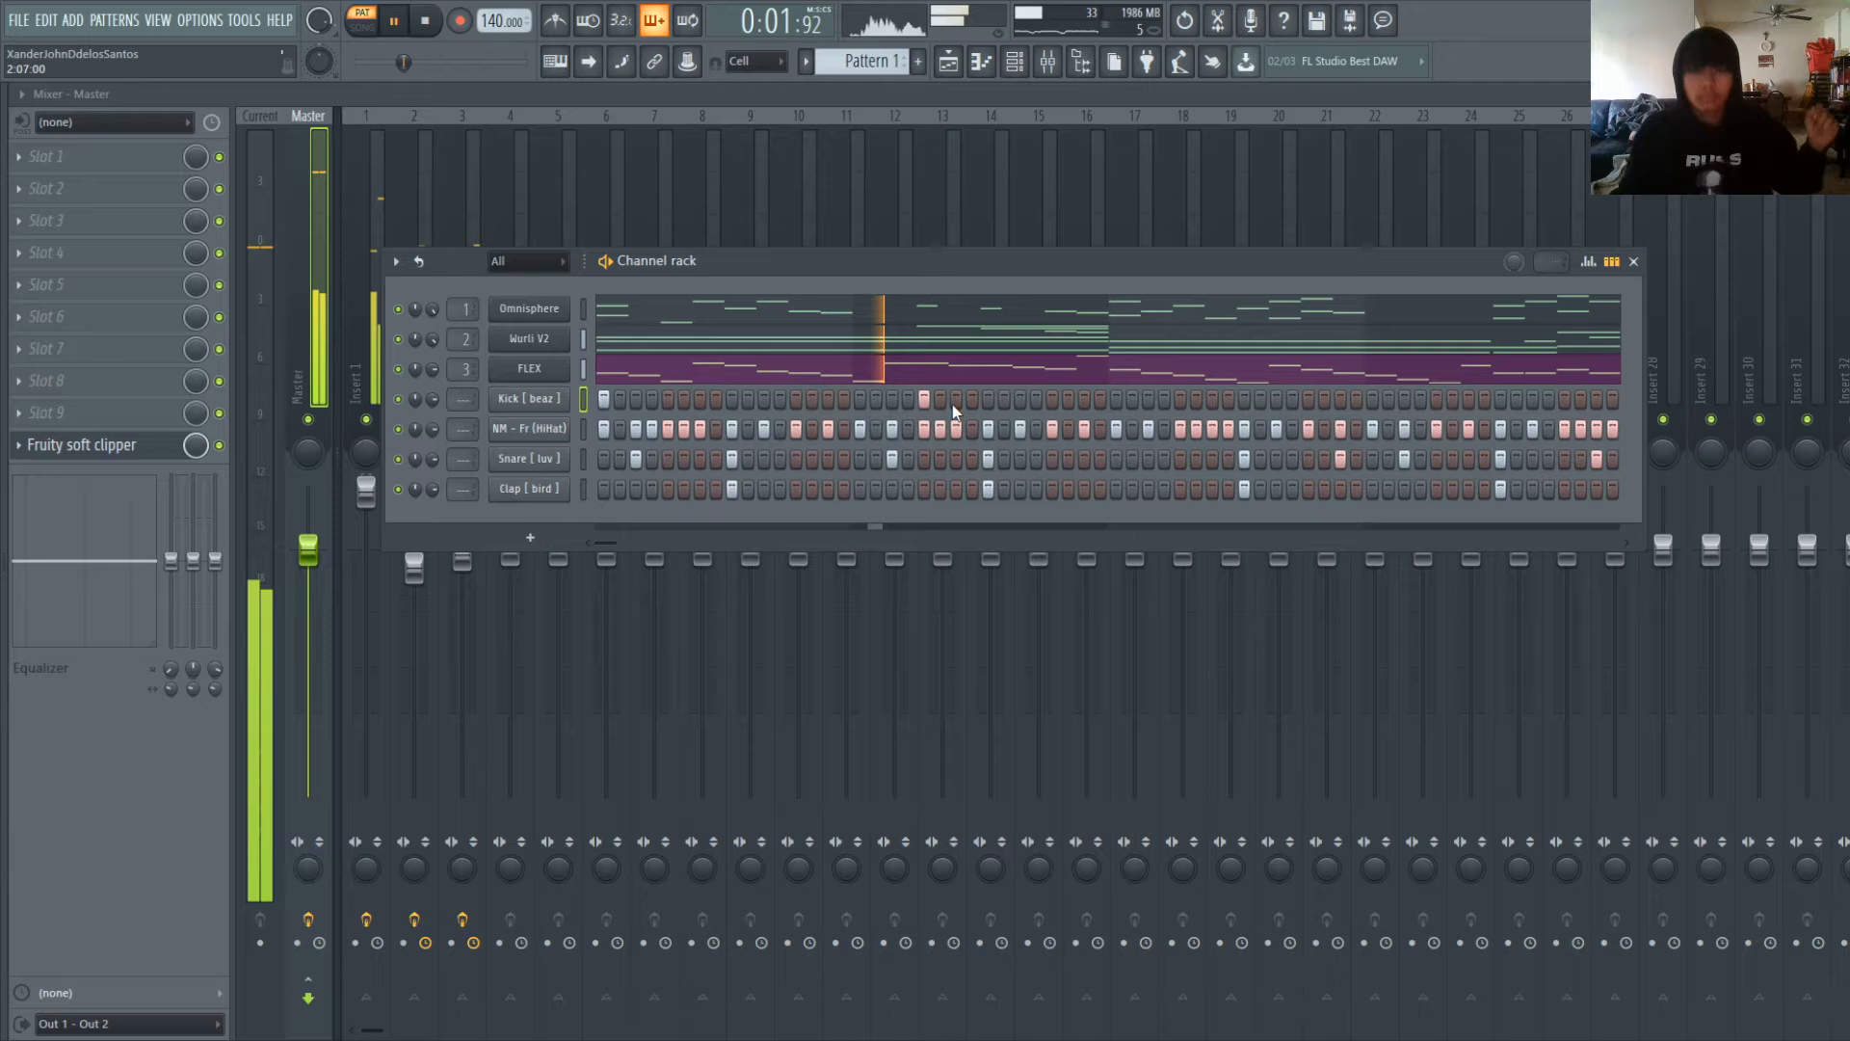
click(1084, 398)
click(1115, 398)
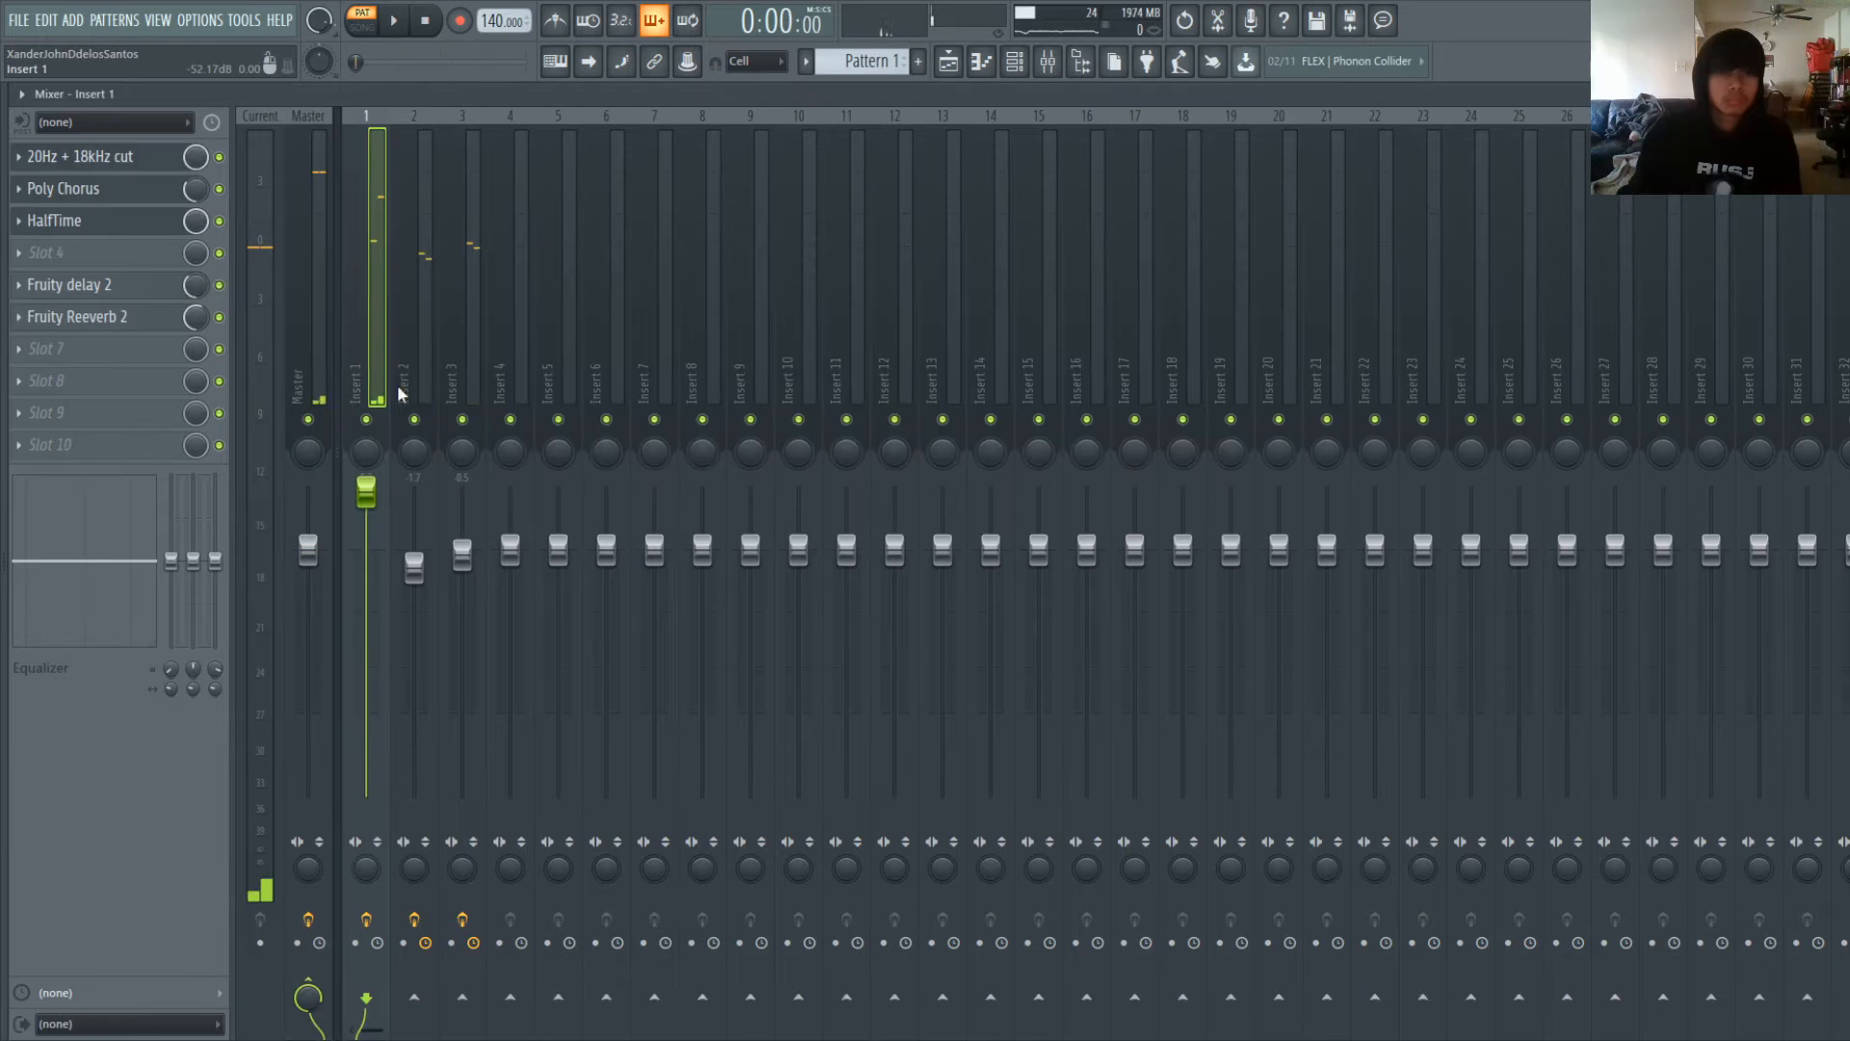
- Bring up the channel rack and listen to the kick and 808 [ mama ] on their own
key(F6)
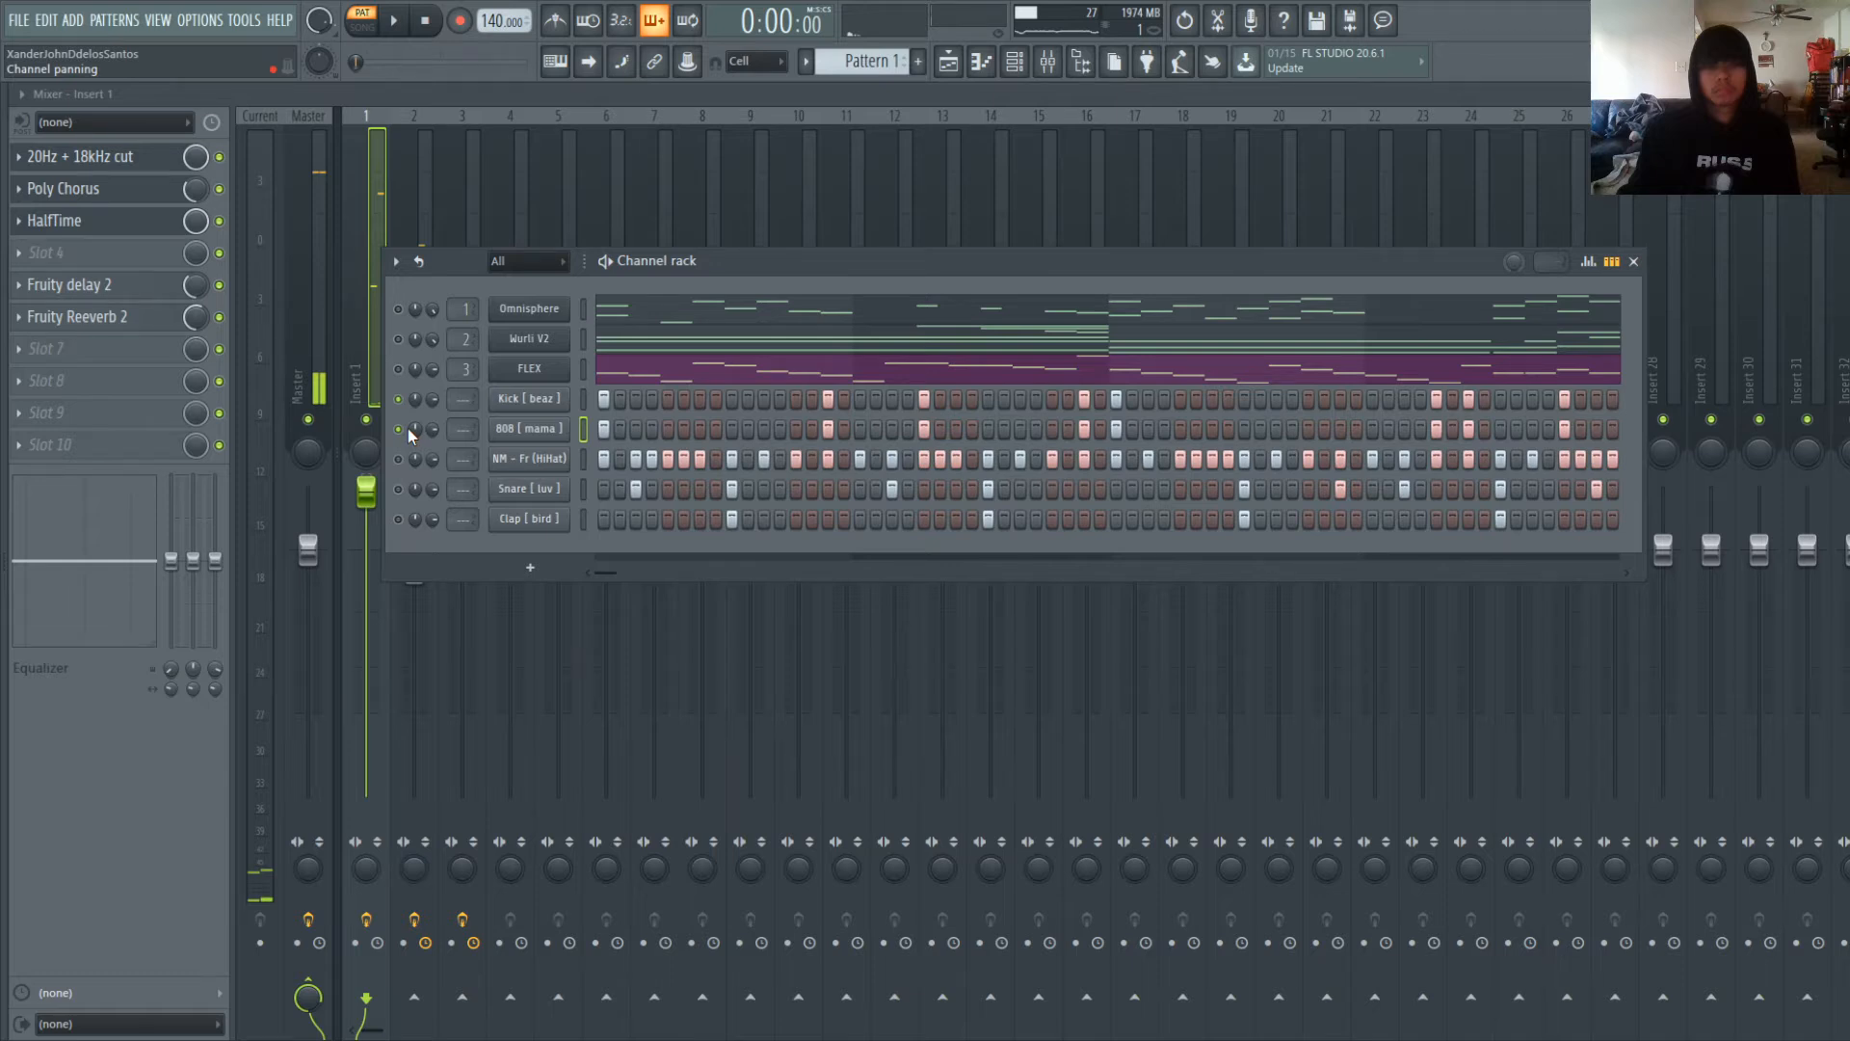
key(space)
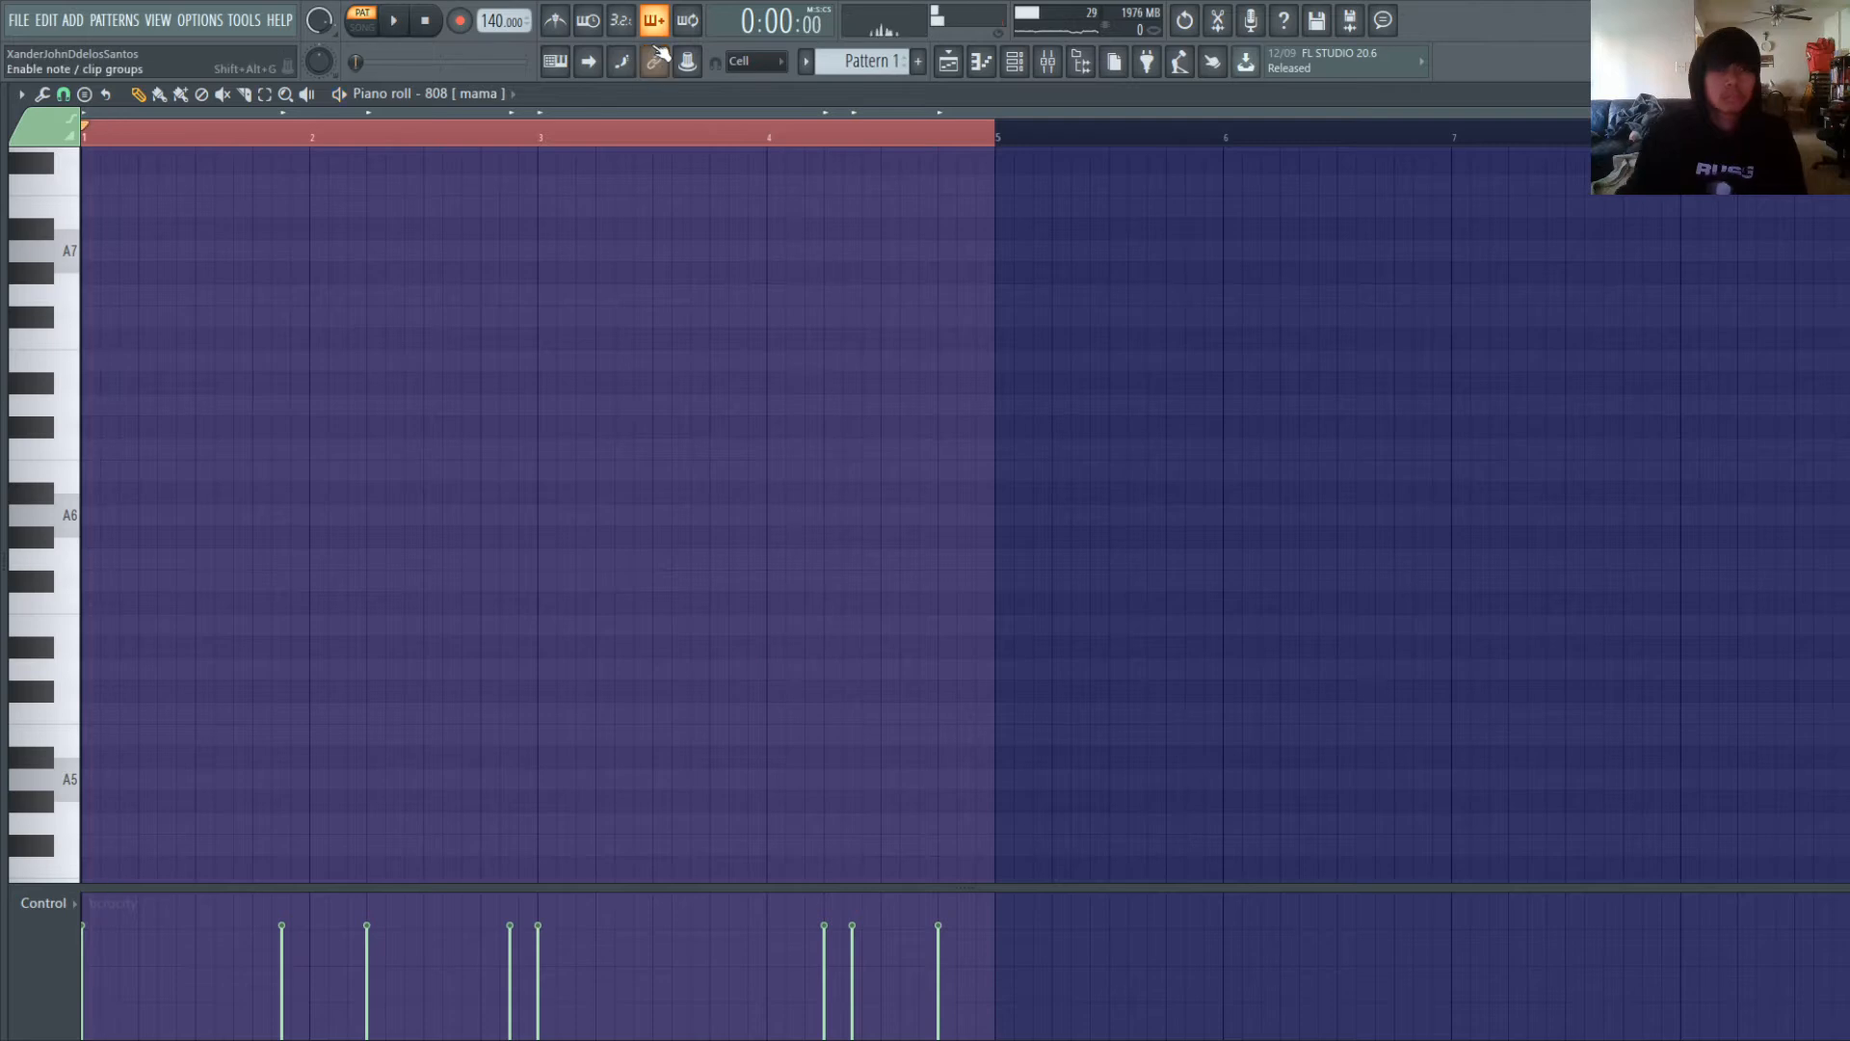
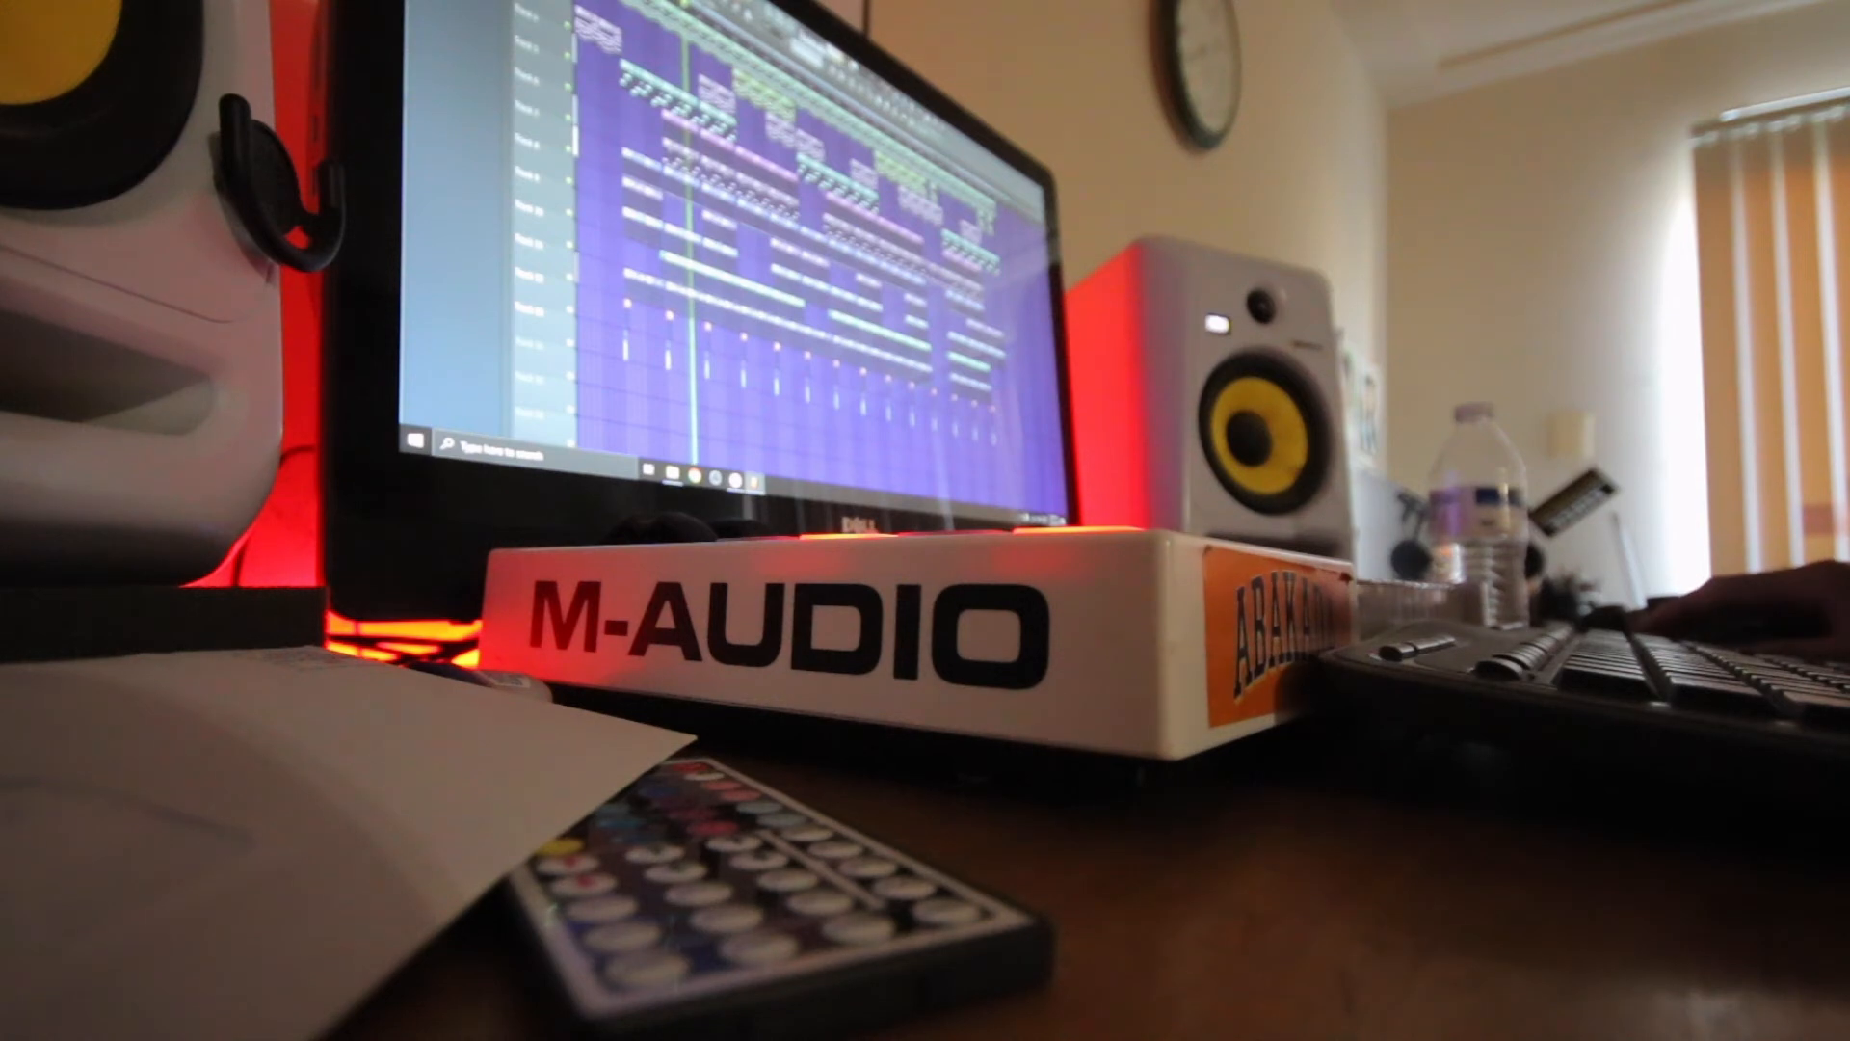
scroll(791, 251, down, 3)
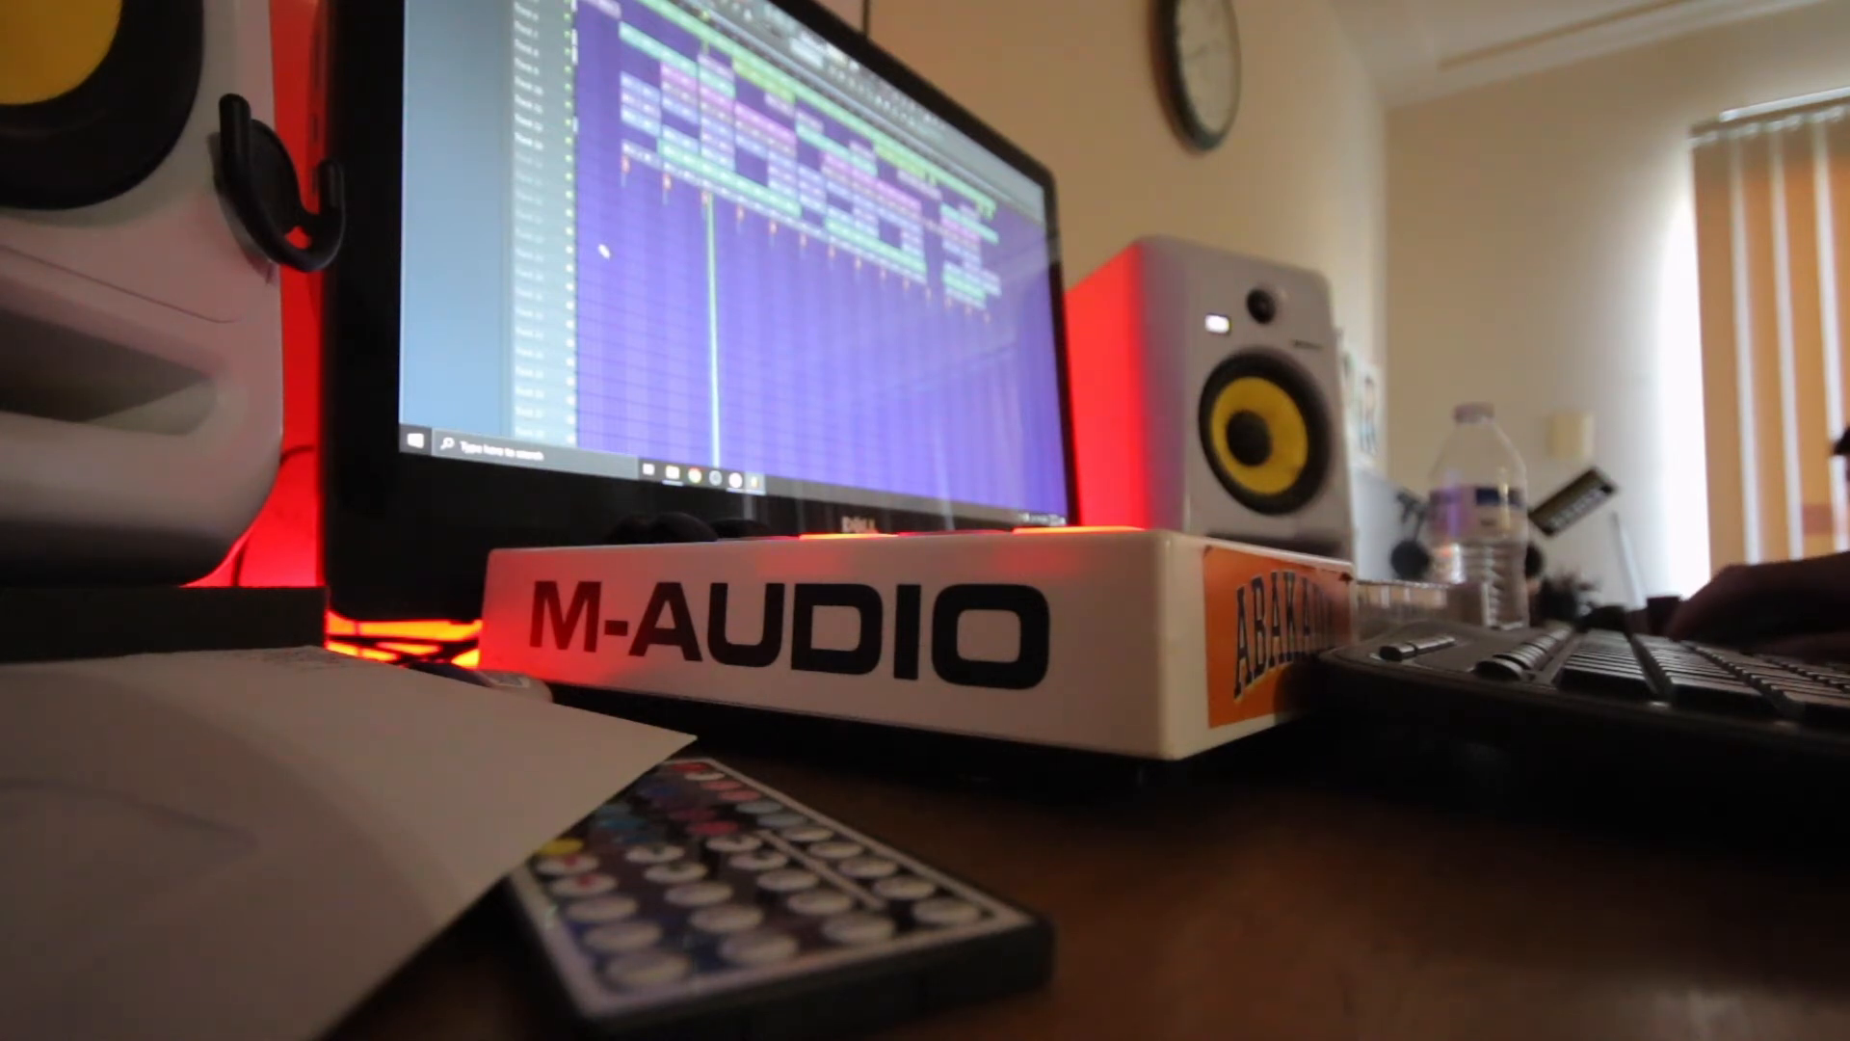
scroll(784, 296, up, 5)
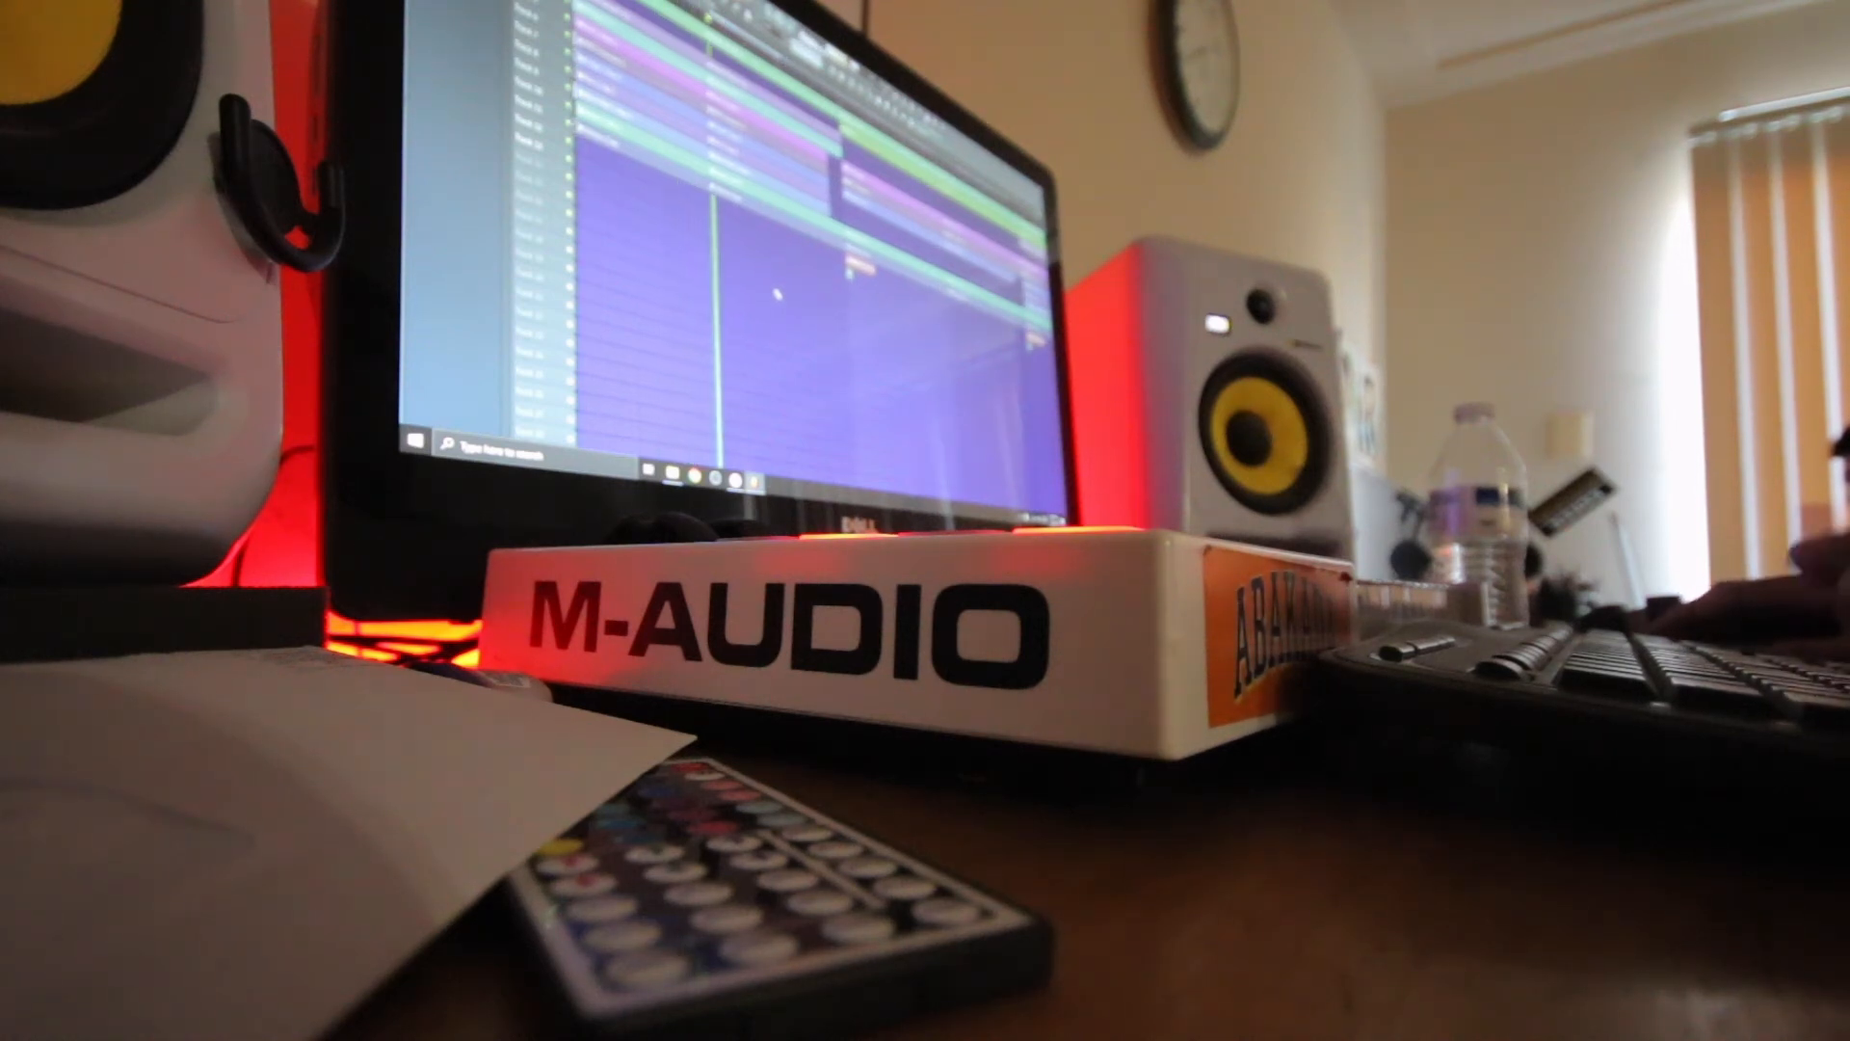
scroll(778, 294, down, 5)
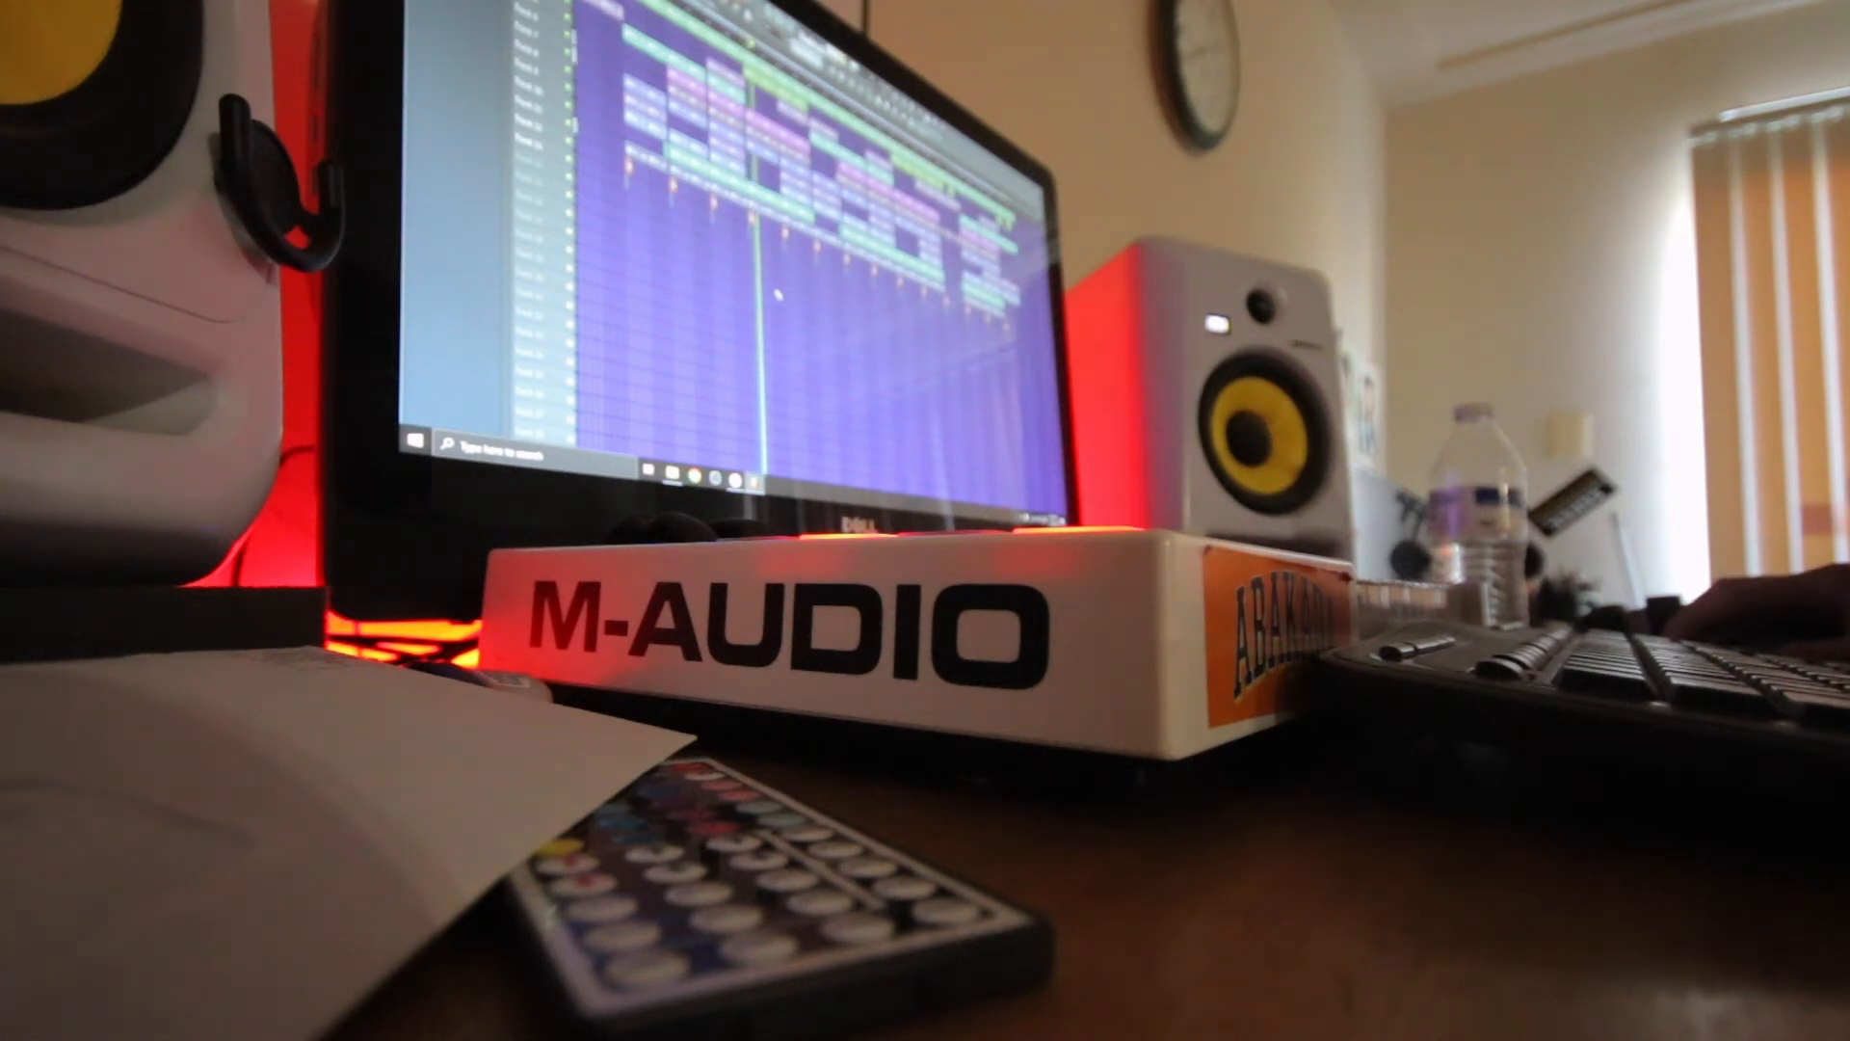
key(space)
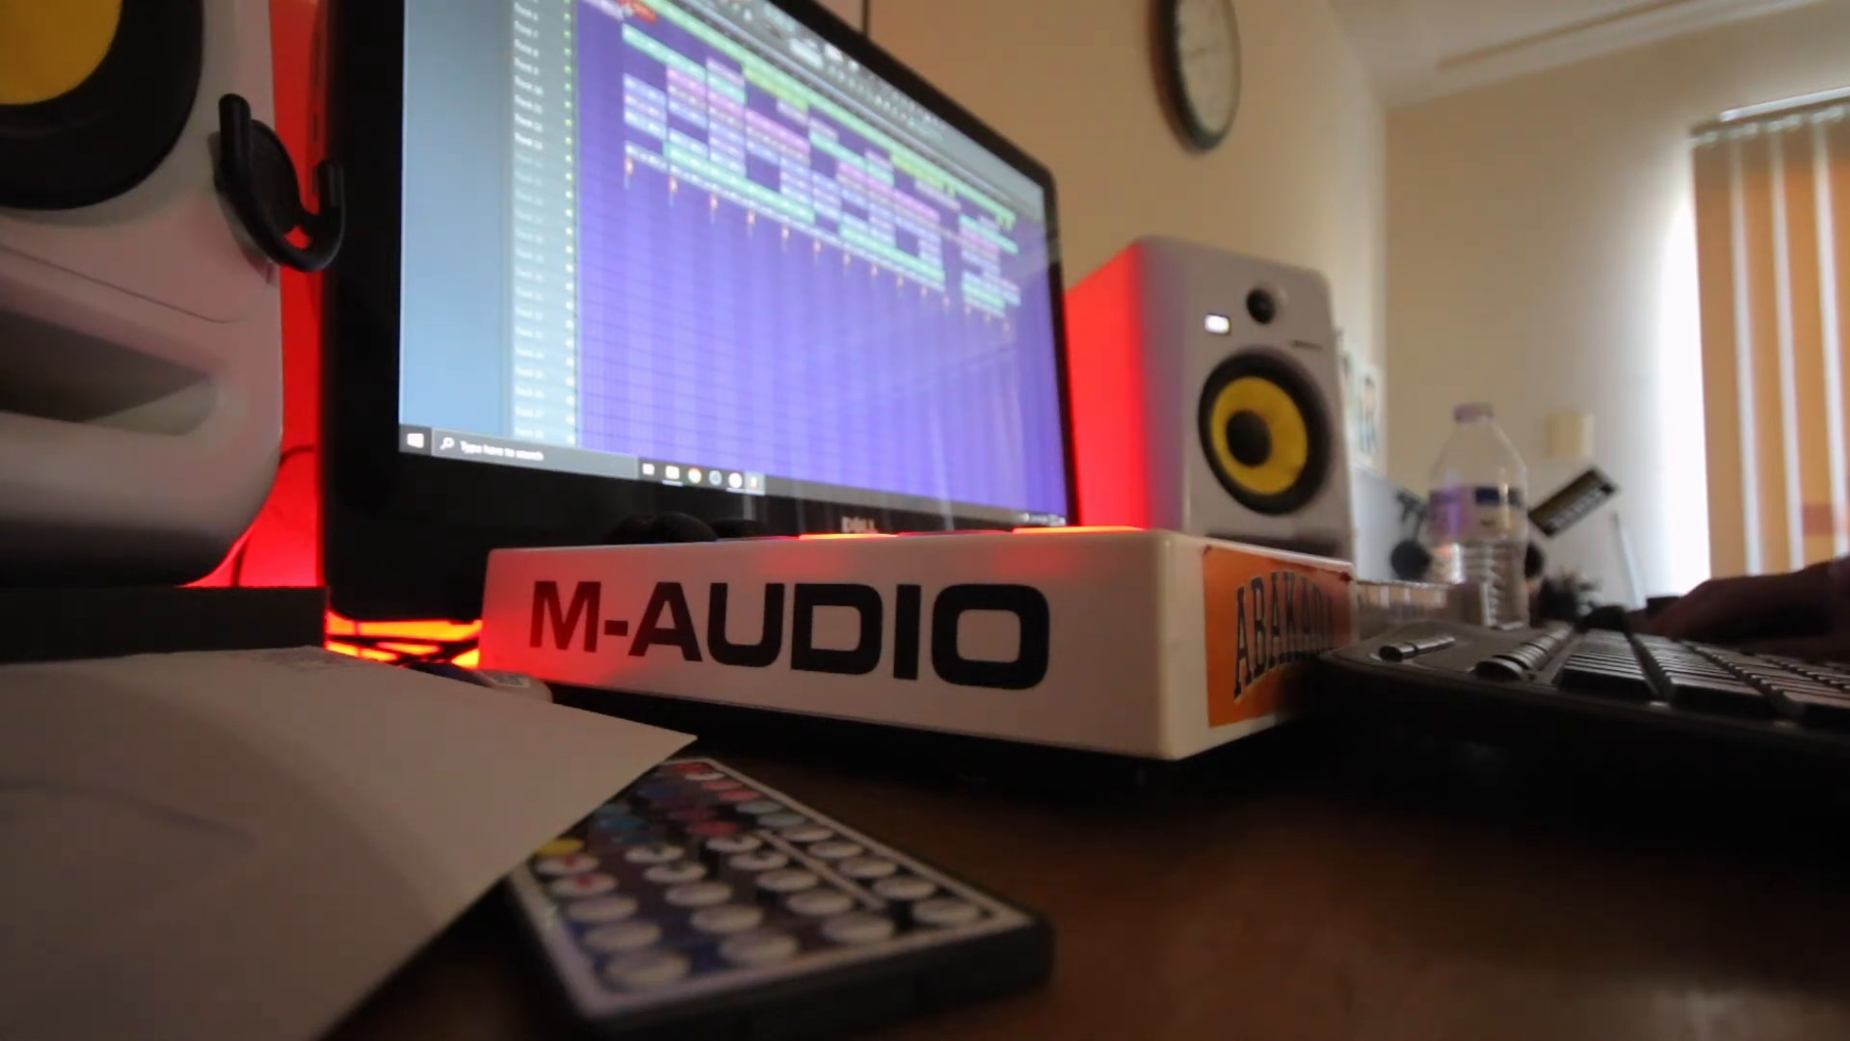
scroll(765, 82, up, 5)
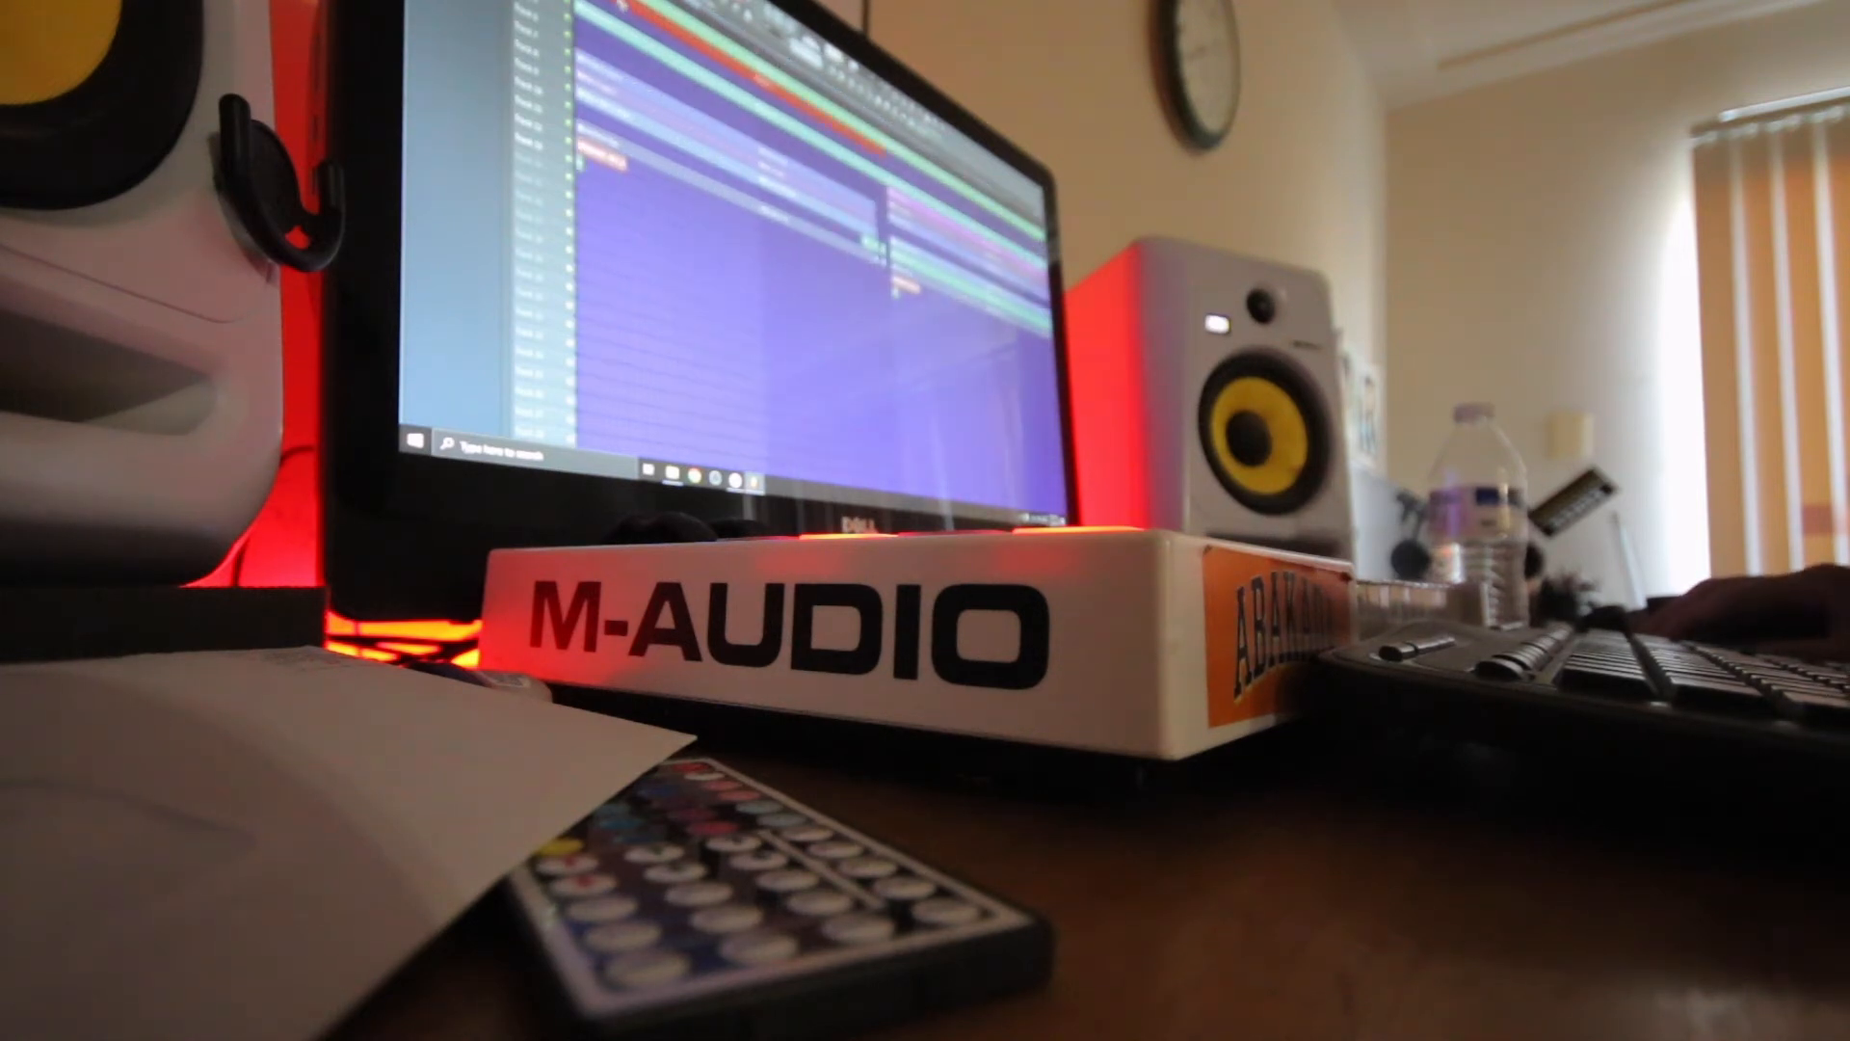
scroll(630, 19, down, 5)
key(space)
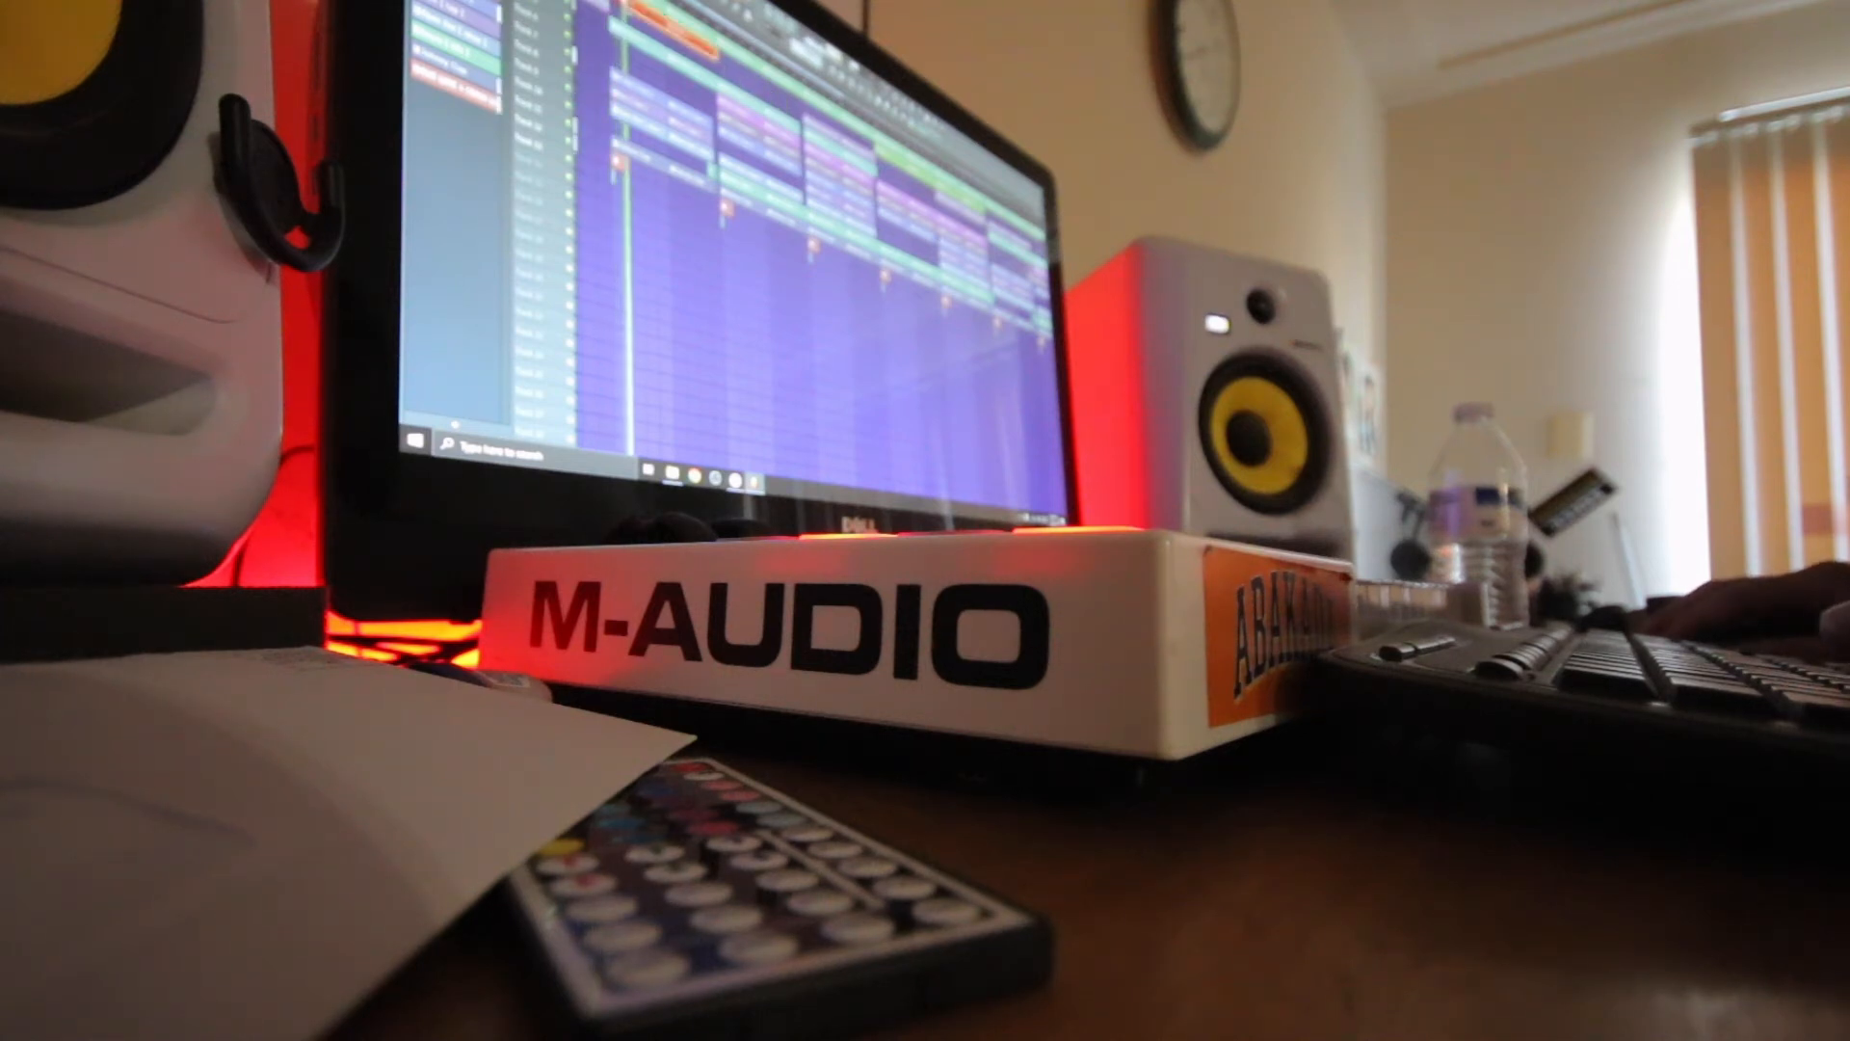
scroll(638, 22, up, 3)
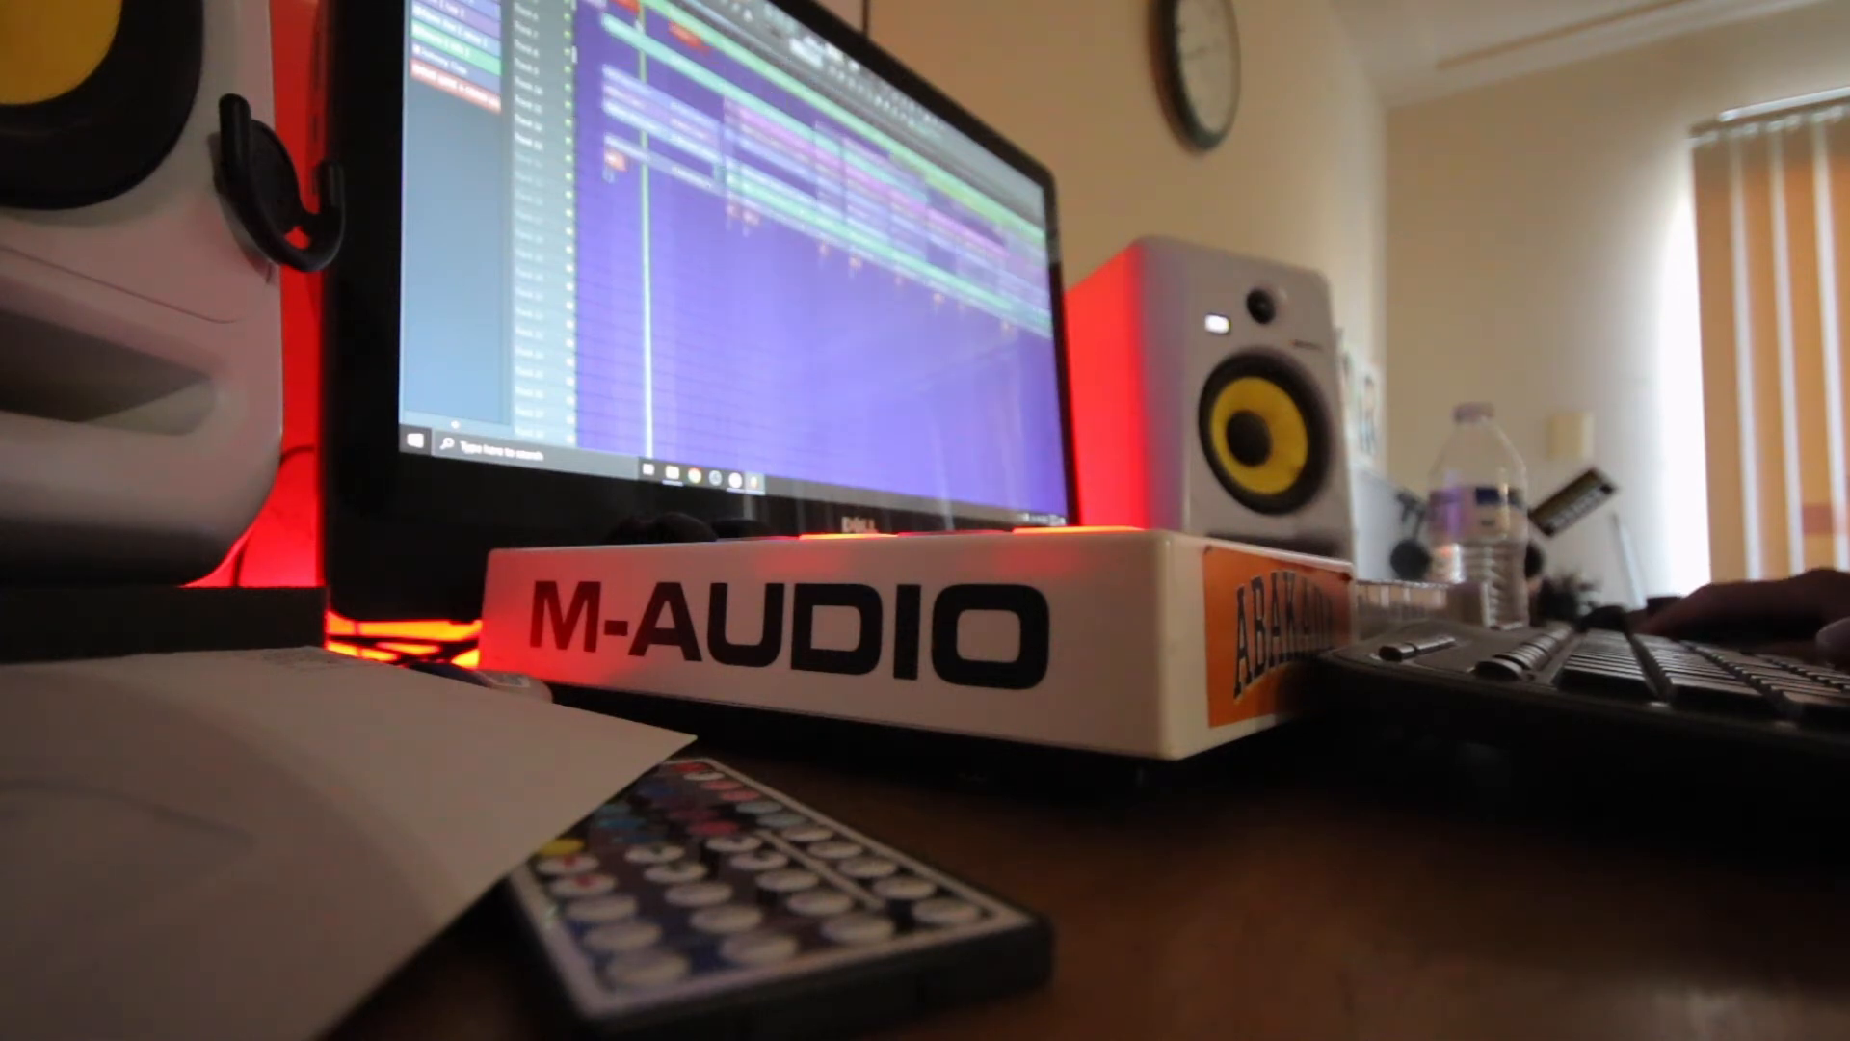
scroll(637, 17, down, 2)
scroll(636, 14, up, 1)
scroll(636, 14, up, 1)
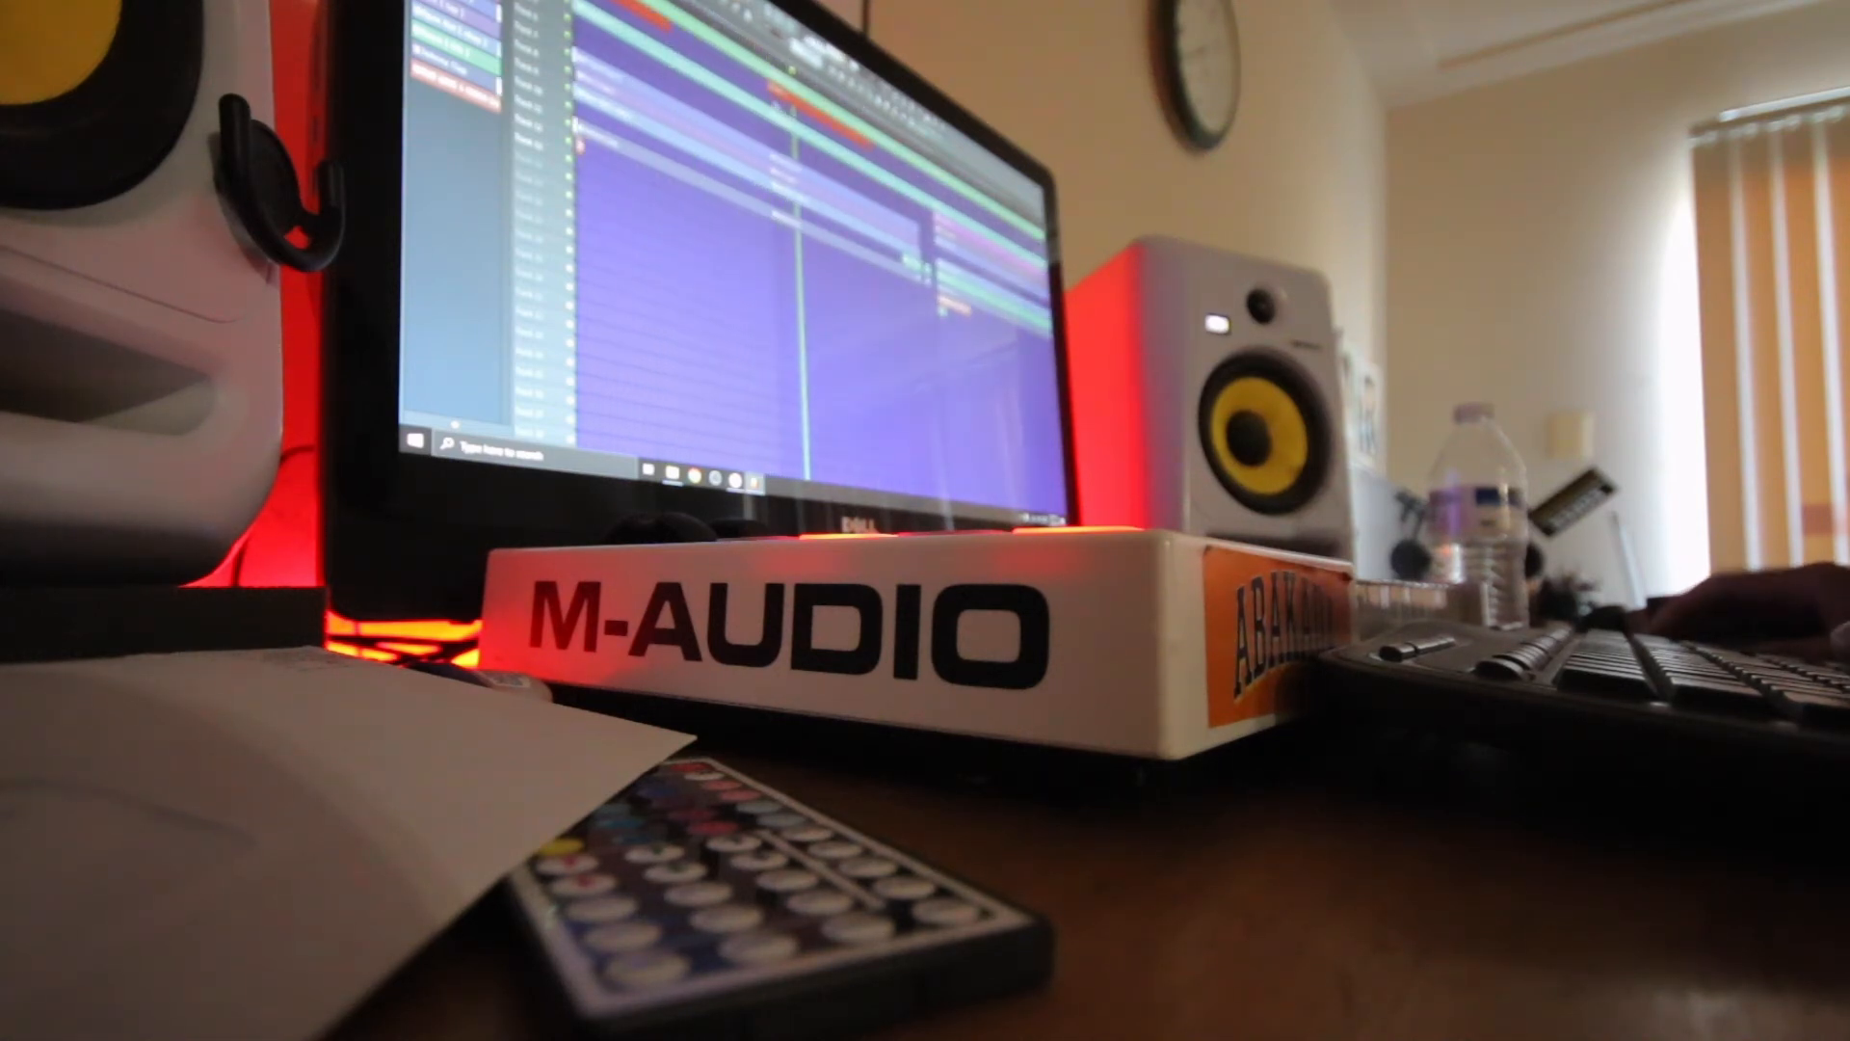
scroll(636, 13, up, 1)
scroll(636, 14, down, 3)
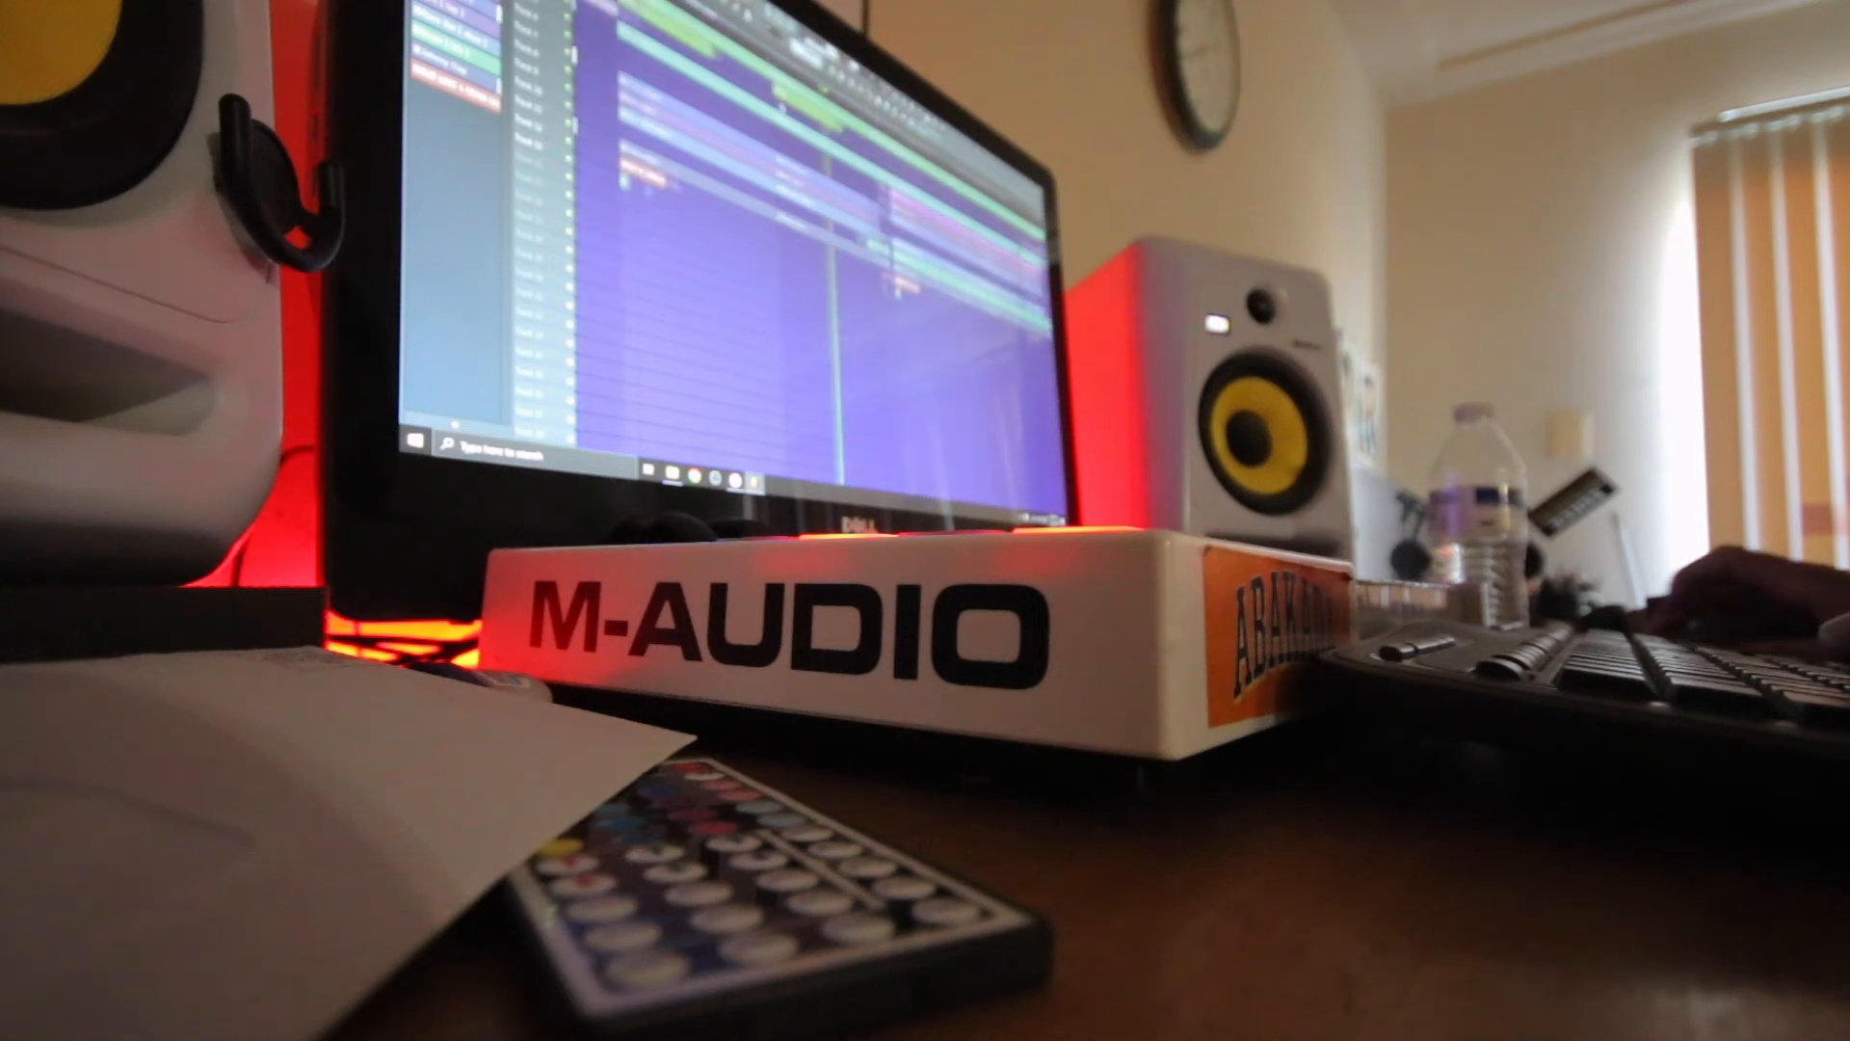
scroll(819, 231, down, 4)
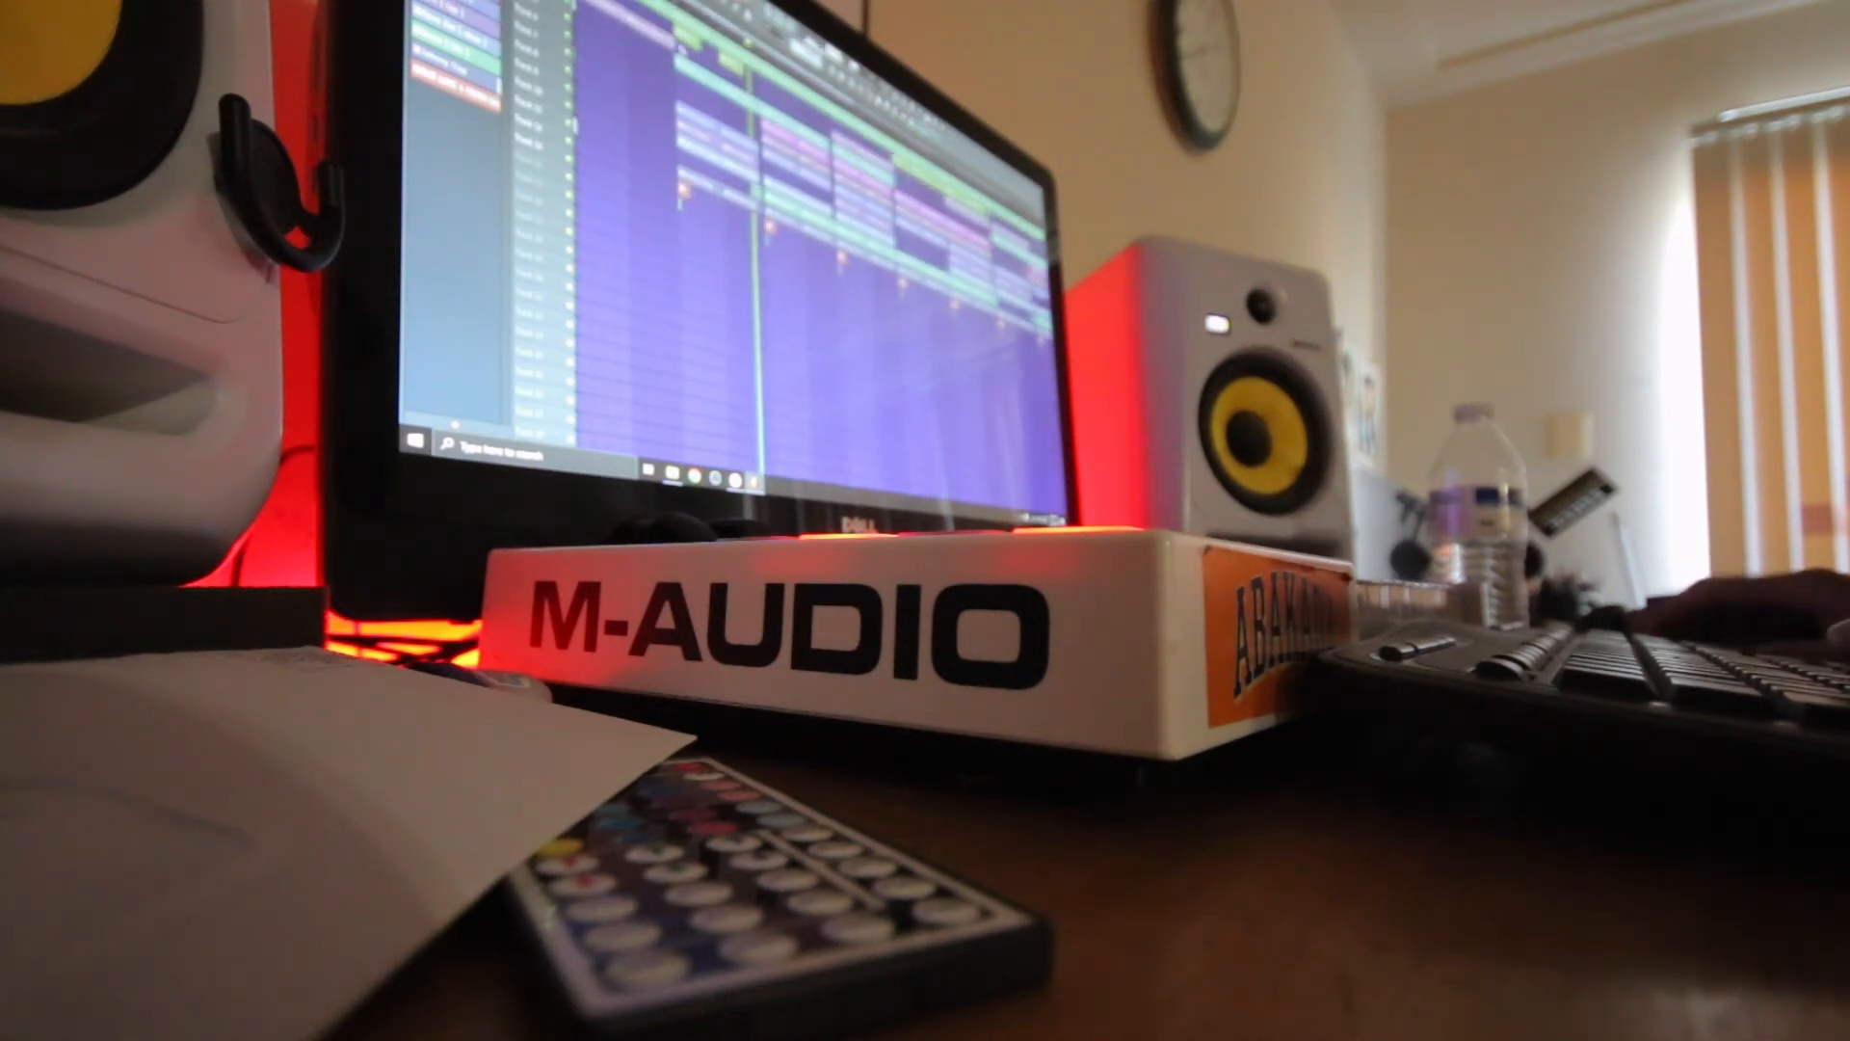
scroll(819, 232, up, 3)
scroll(921, 351, down, 4)
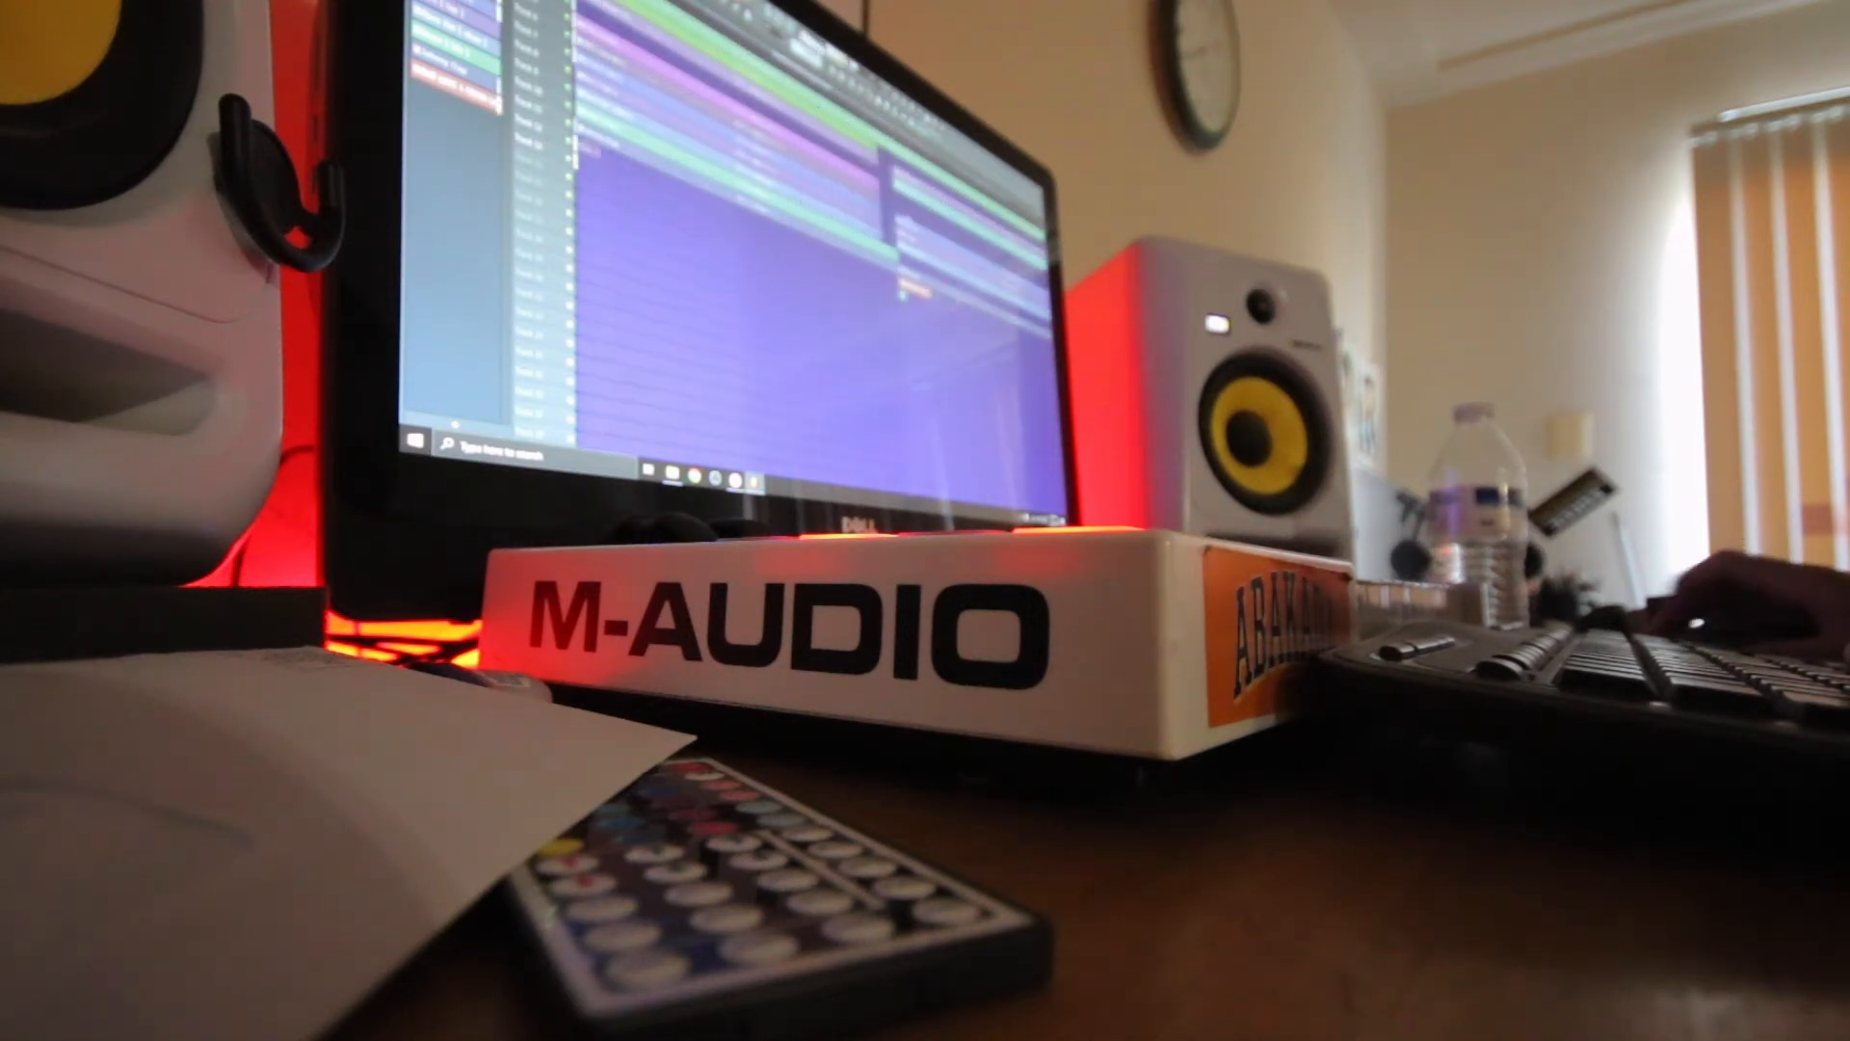
scroll(846, 336, up, 3)
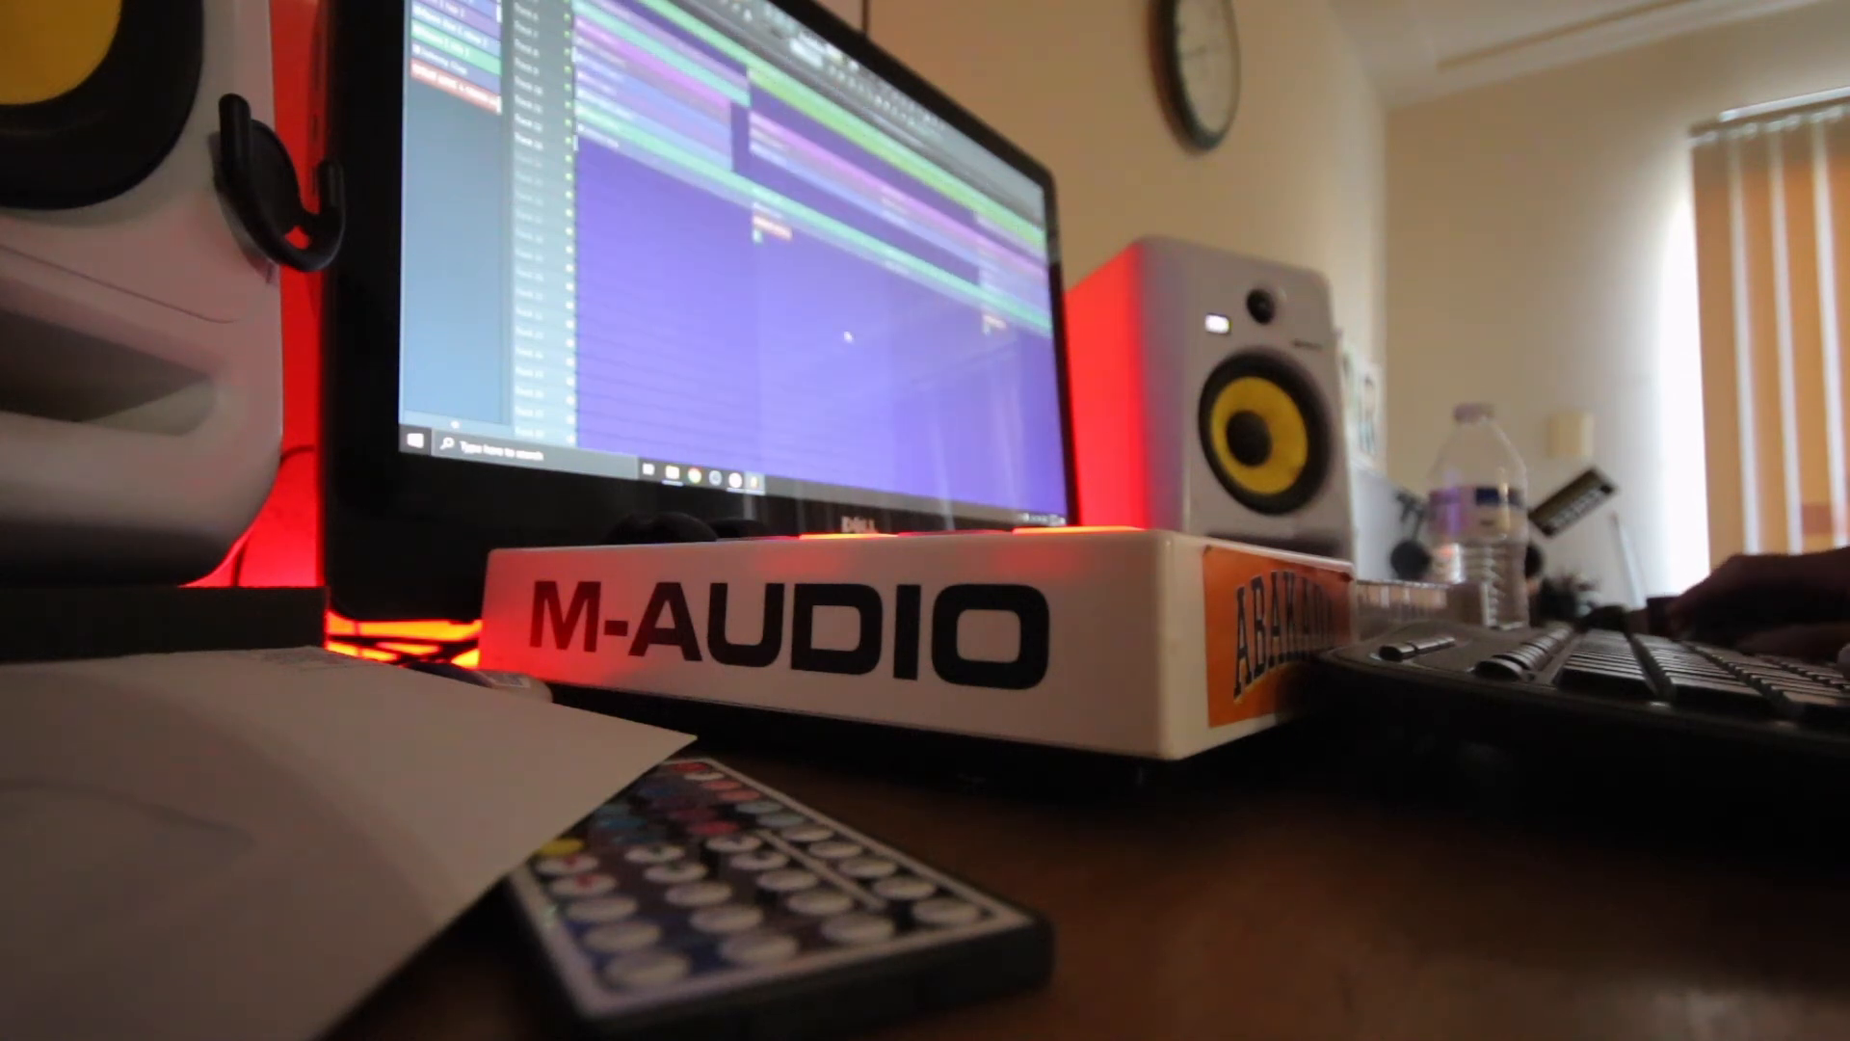
scroll(881, 357, down, 4)
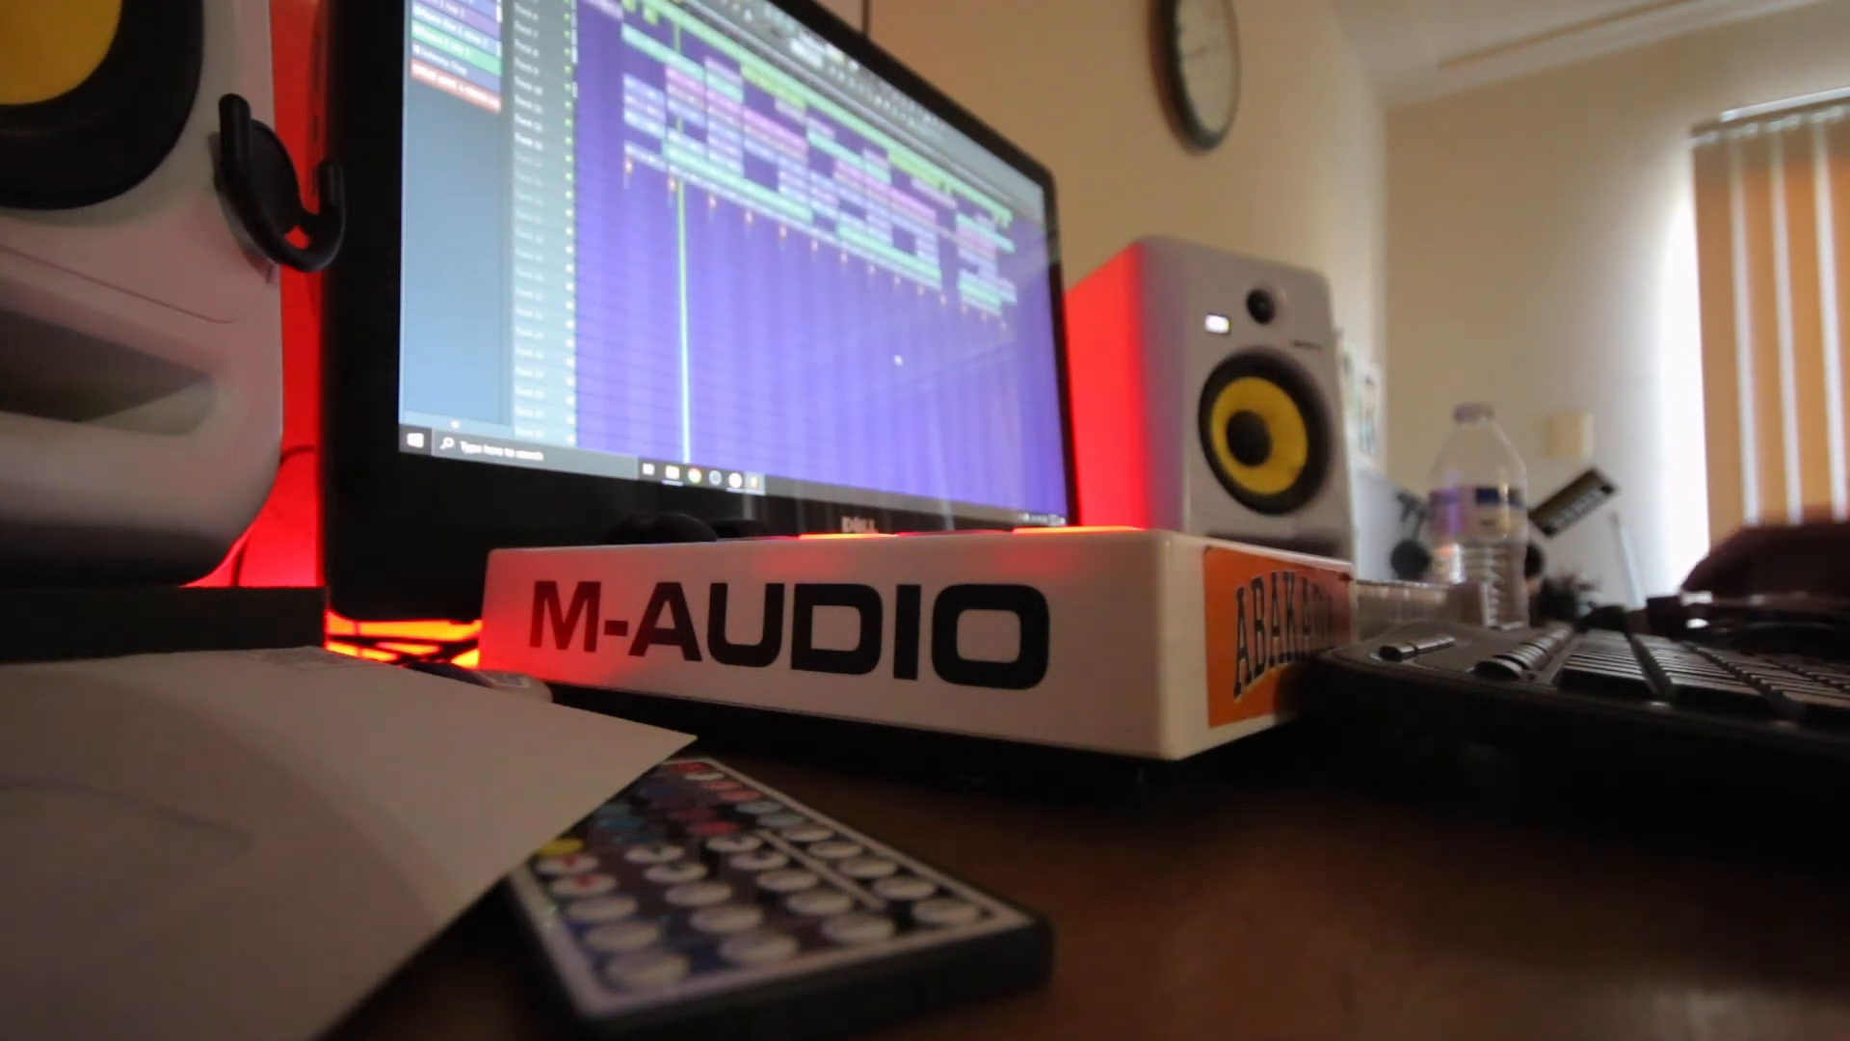